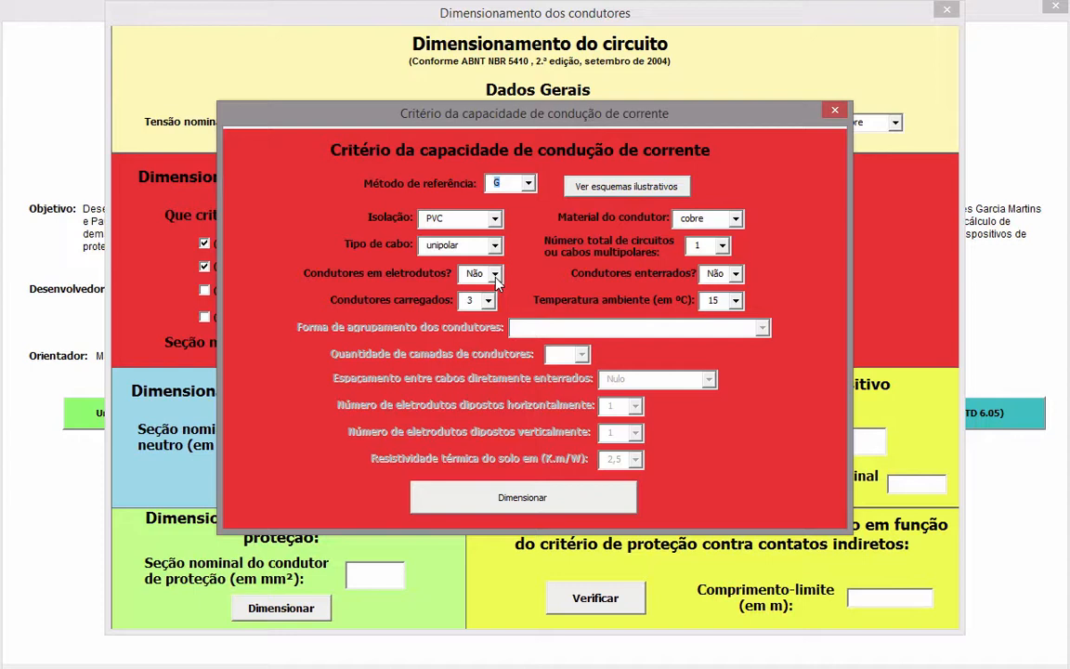
Set the conductors as not in conduit (Não) and as buried (Sim) for the current-carrying capacity criterion.
left_click(497, 275)
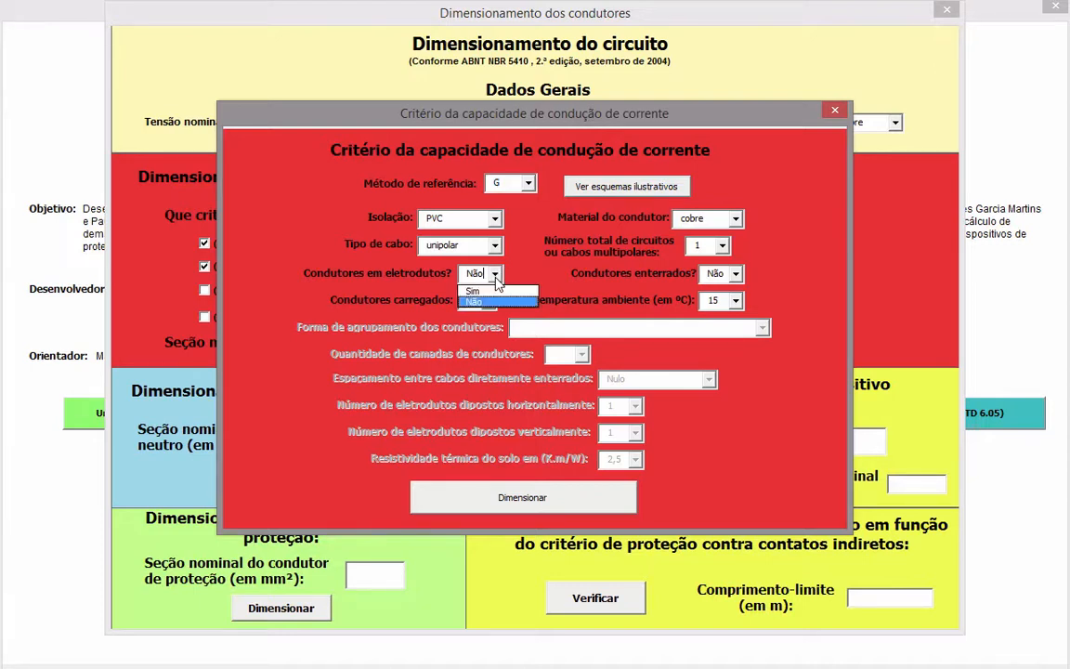
left_click(507, 303)
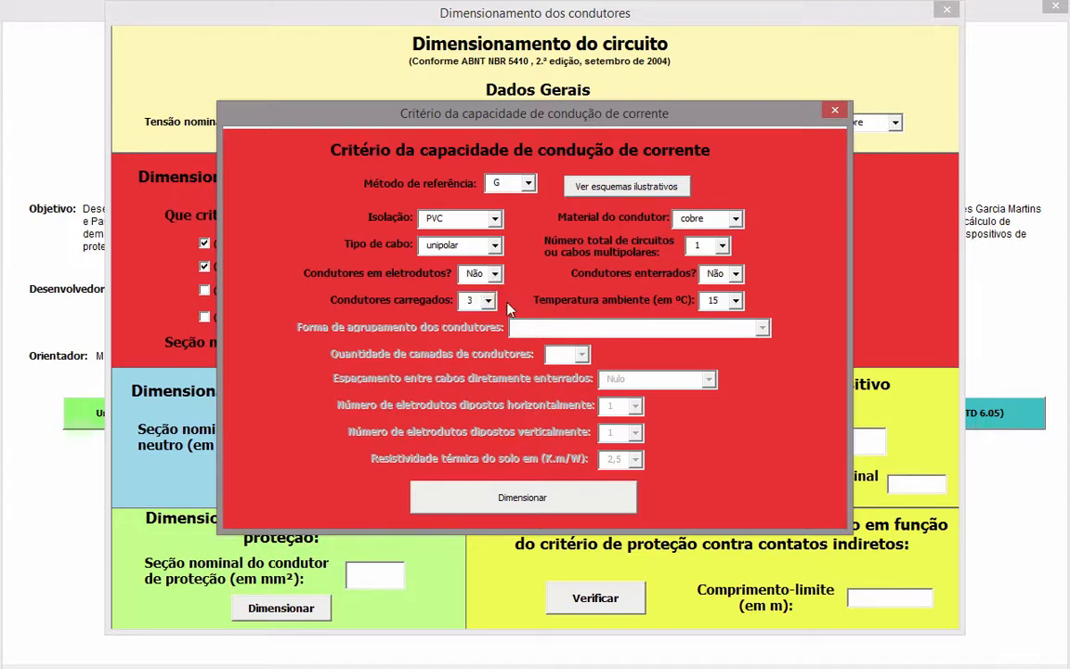
left_click(735, 274)
left_click(724, 297)
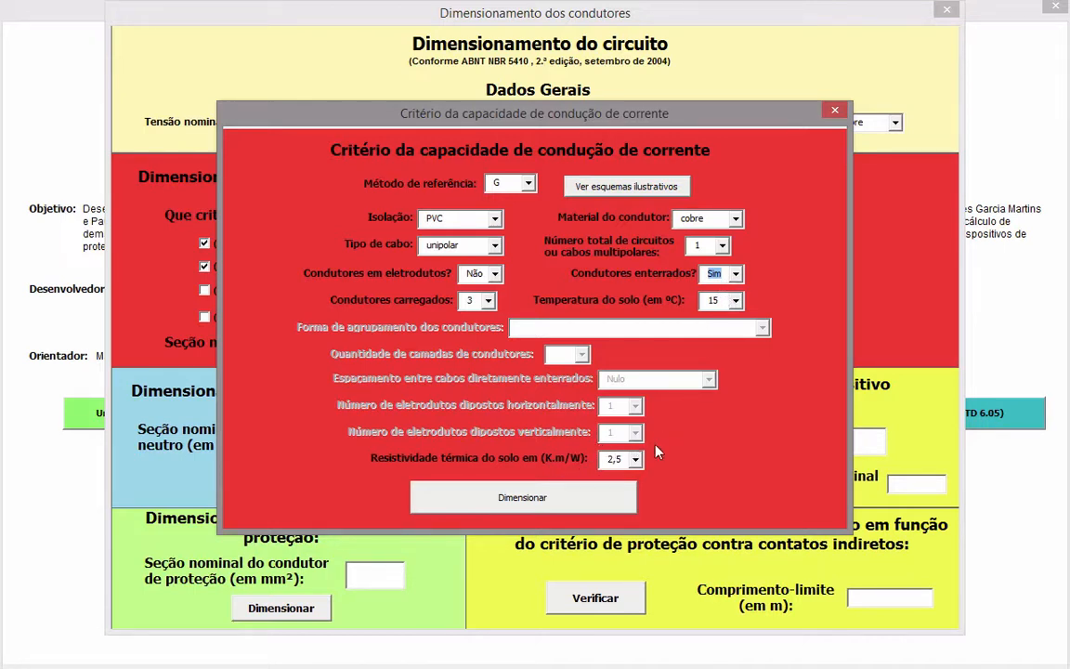
Set the soil thermal resistivity to 2 K.m/W, then size the phase conductor by current-carrying capacity and confirm the data.
left_click(636, 460)
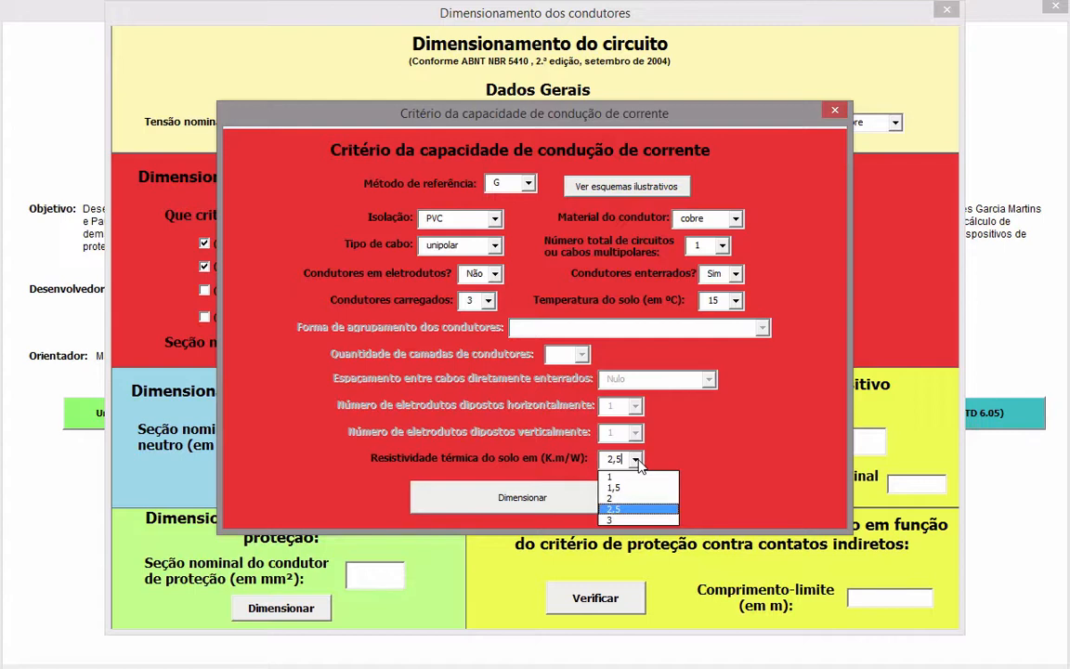
left_click(634, 499)
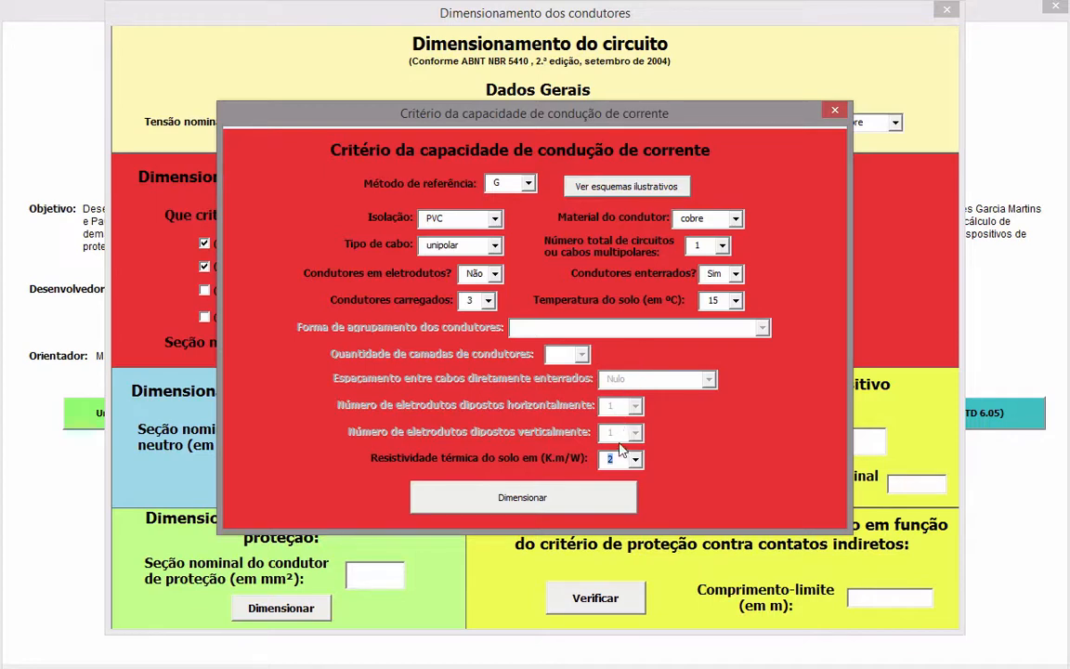
left_click(618, 498)
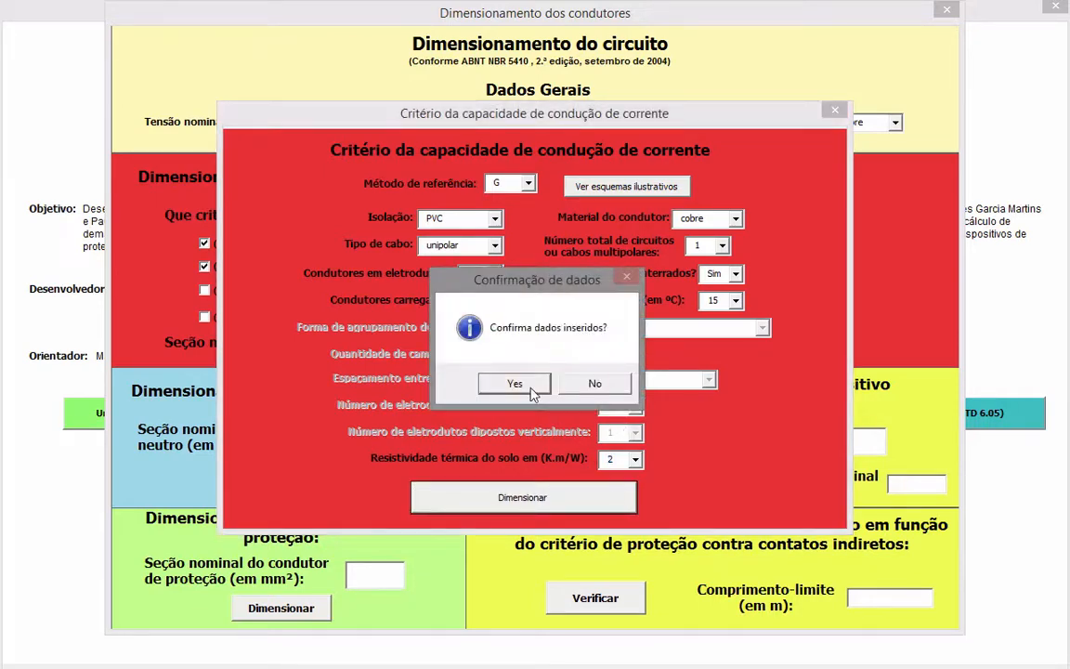
left_click(522, 388)
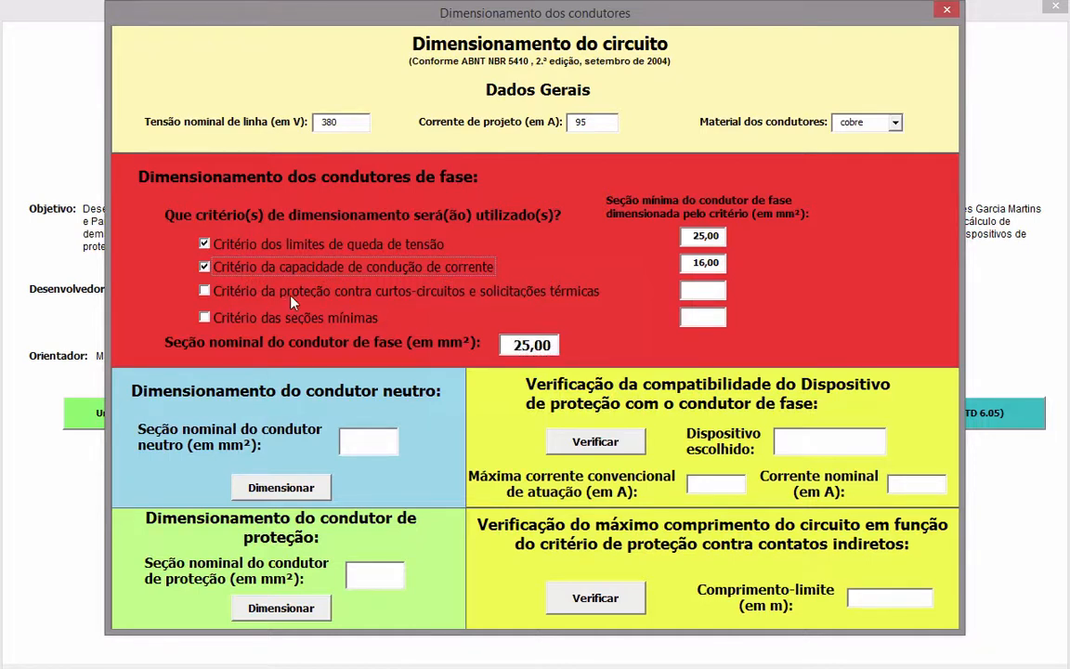
Enable the short-circuit and thermal stress protection criterion and enter a 270 A short-circuit current lasting 3 seconds.
left_click(204, 292)
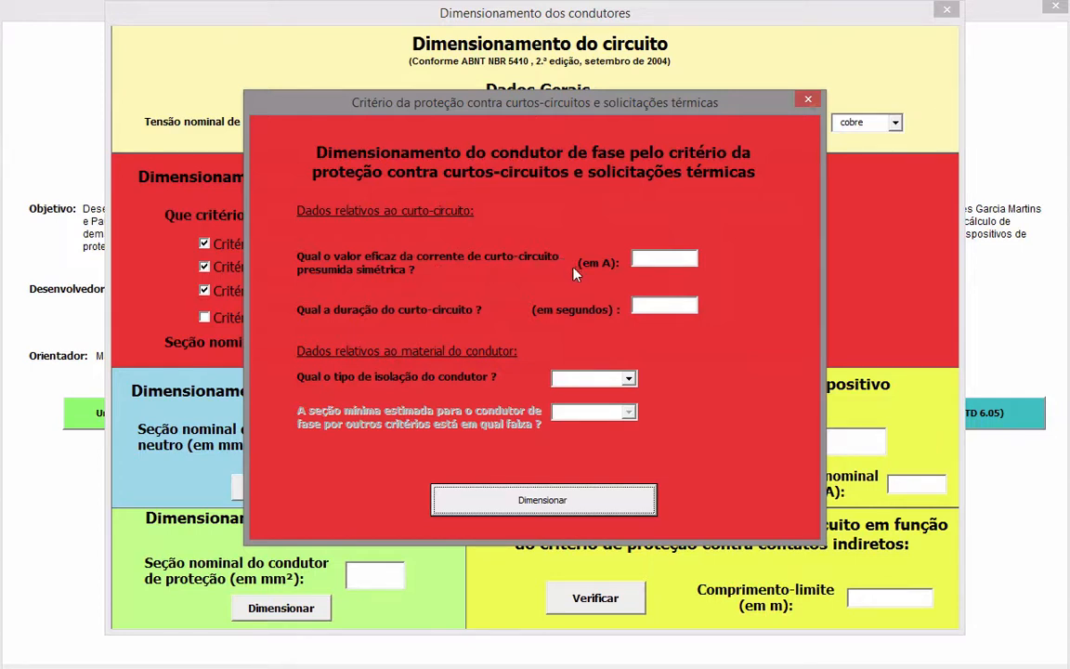
left_click(667, 265)
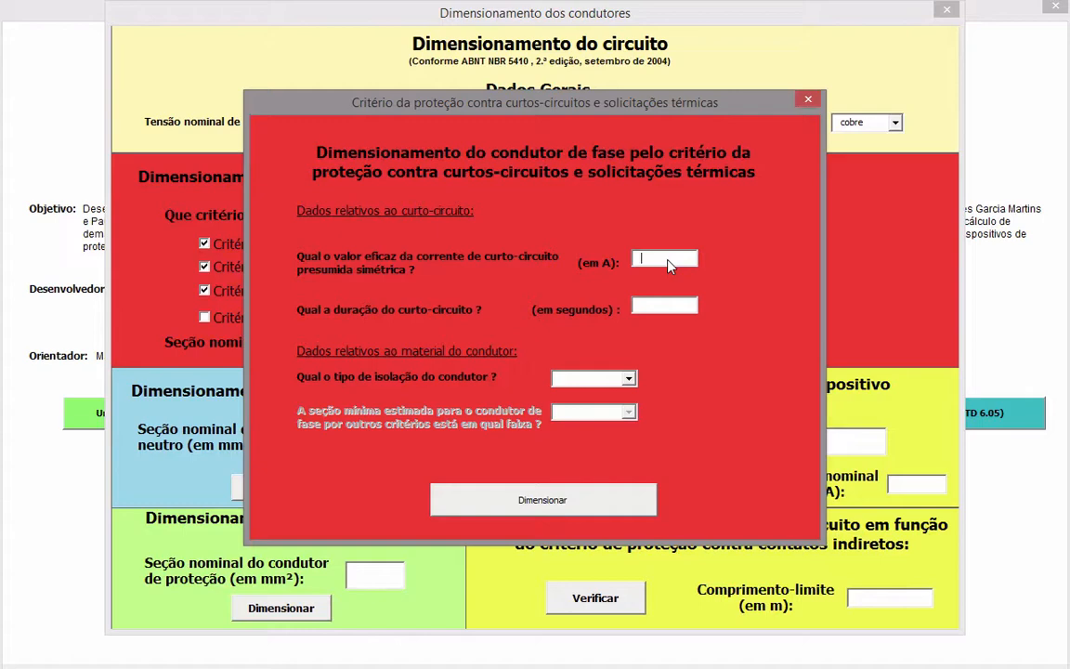
left_click_drag(748, 103, 768, 114)
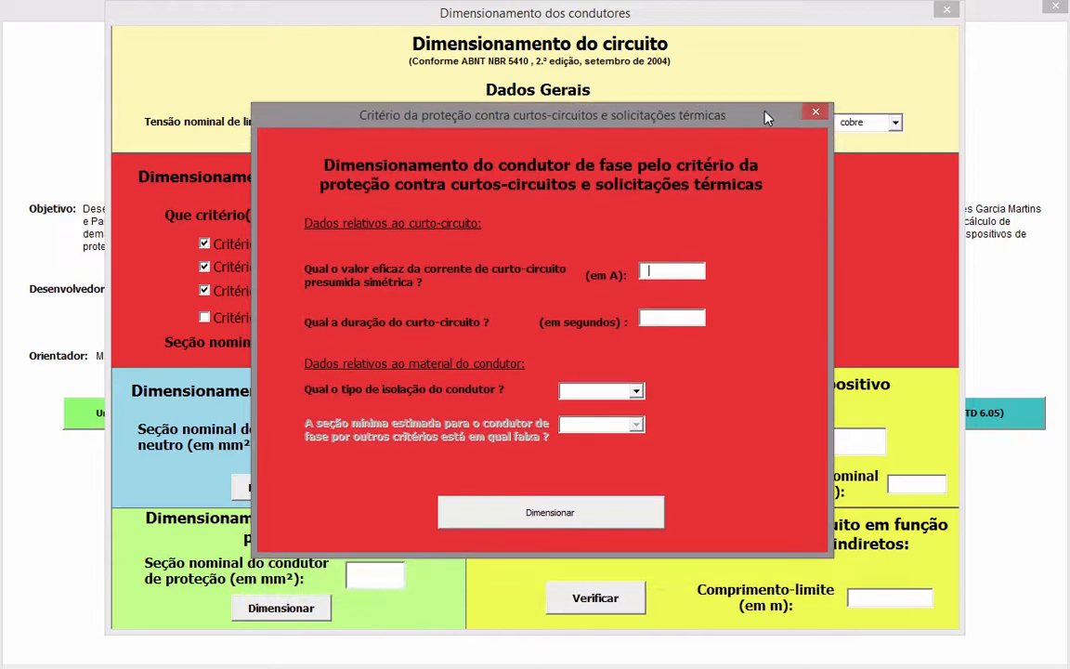
left_click(696, 273)
type("270")
left_click(680, 322)
Choose PVC insulation and the section range "menor que 300", then size the phase conductor by the short-circuit criterion and confirm the data.
left_click(638, 392)
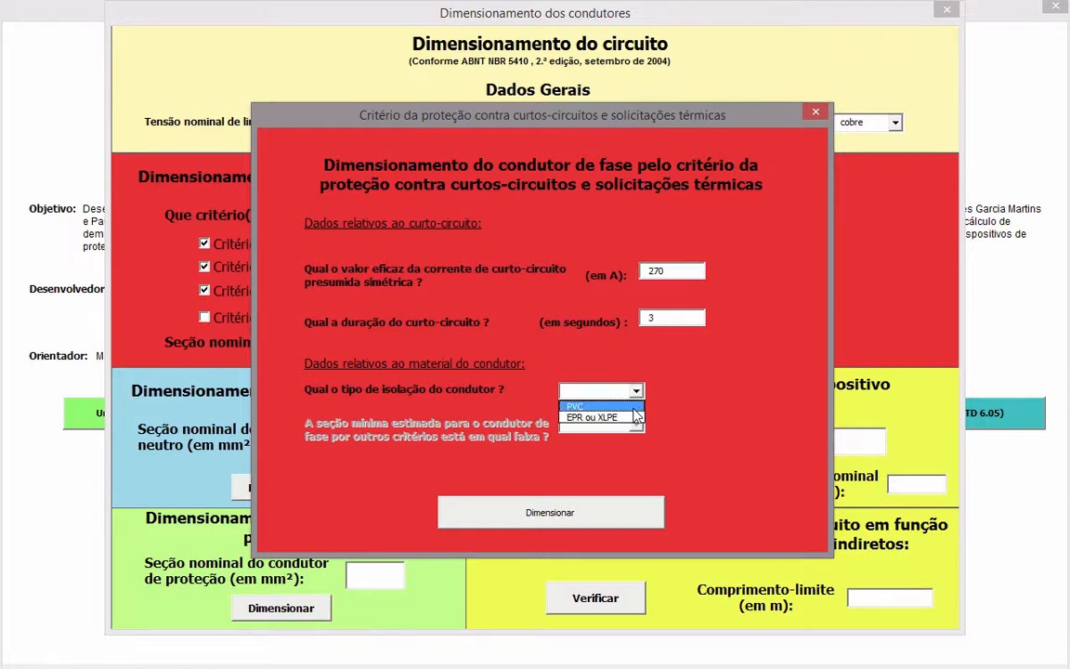
left_click(633, 409)
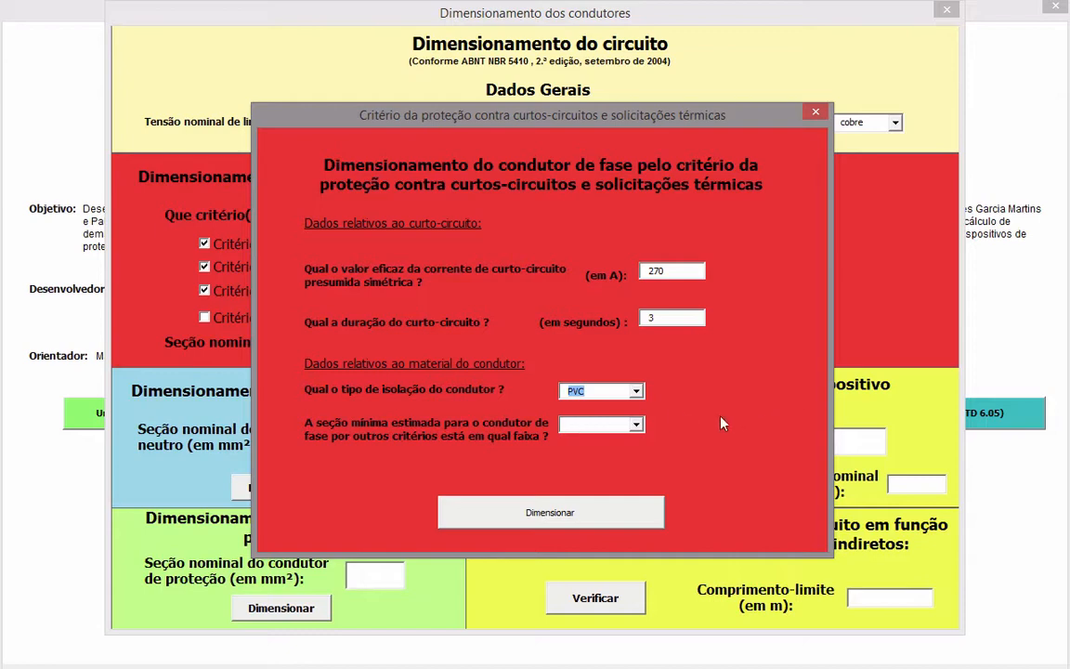
left_click_drag(763, 119, 756, 344)
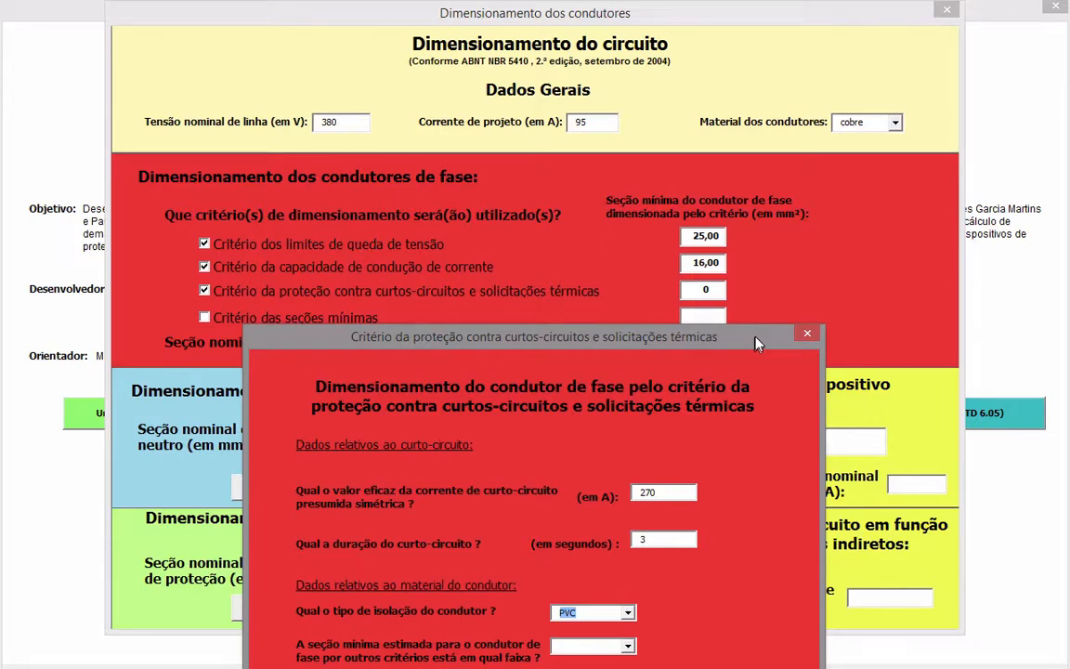
left_click_drag(754, 345, 780, 105)
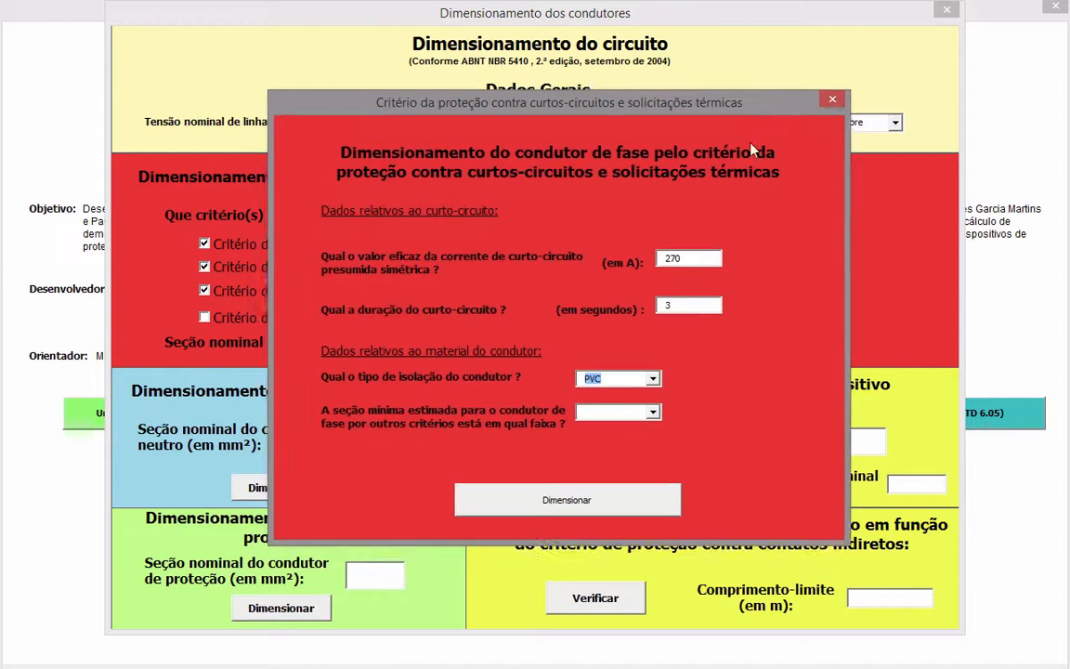
left_click(655, 415)
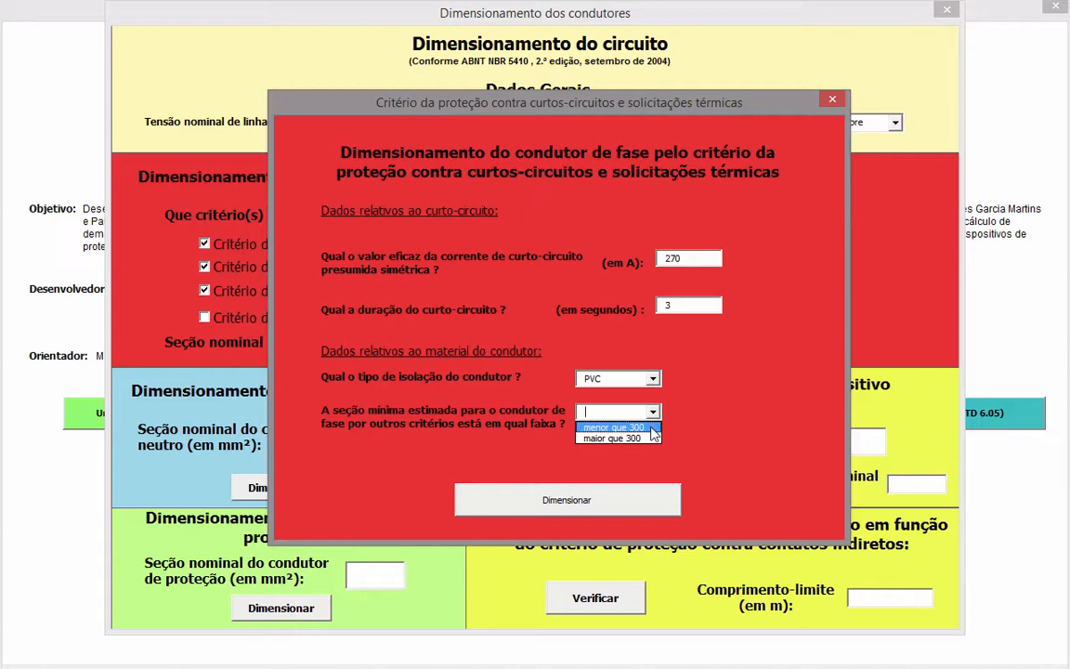
left_click(653, 428)
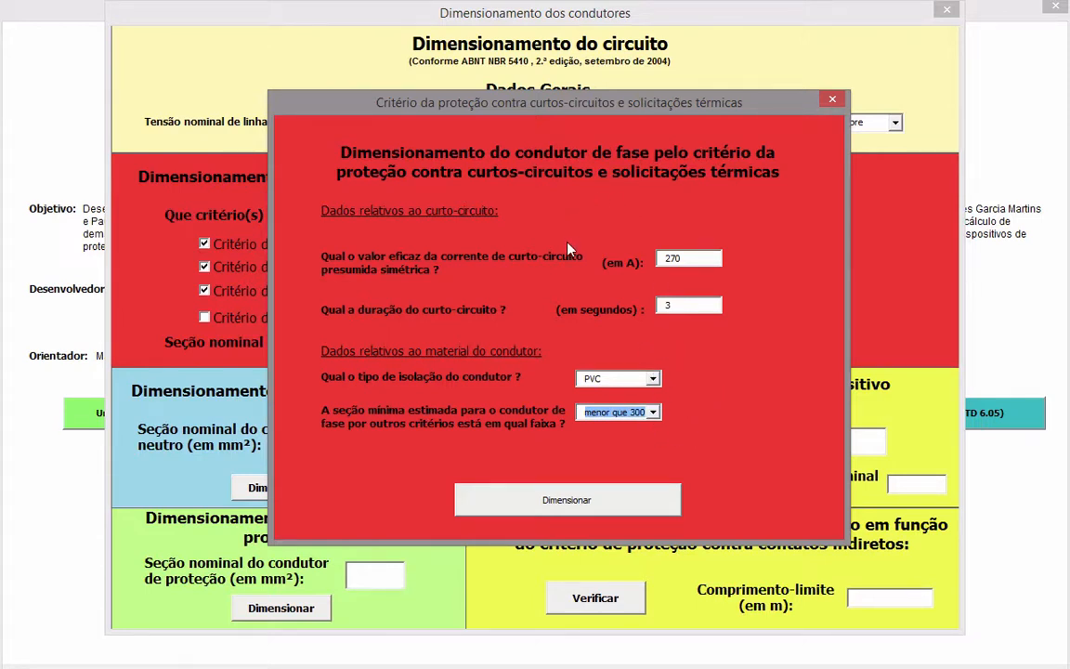
left_click(583, 514)
left_click(515, 384)
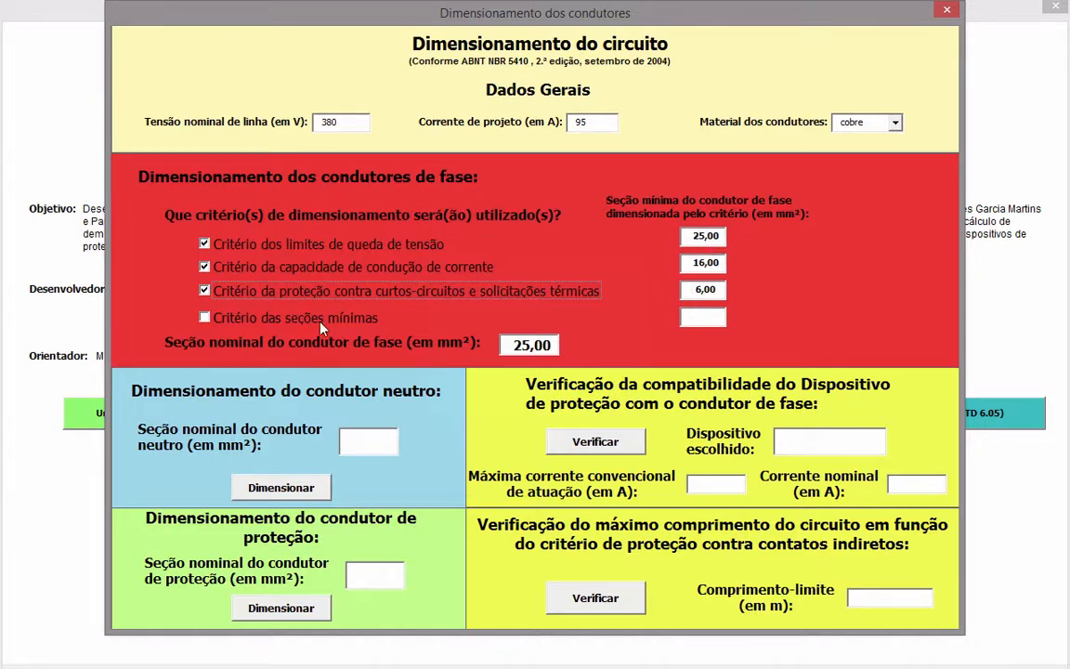
Enable the minimum-section criterion and compare the circuit uses of its three line types with the phase conductor sizing flowchart.
left_click(206, 319)
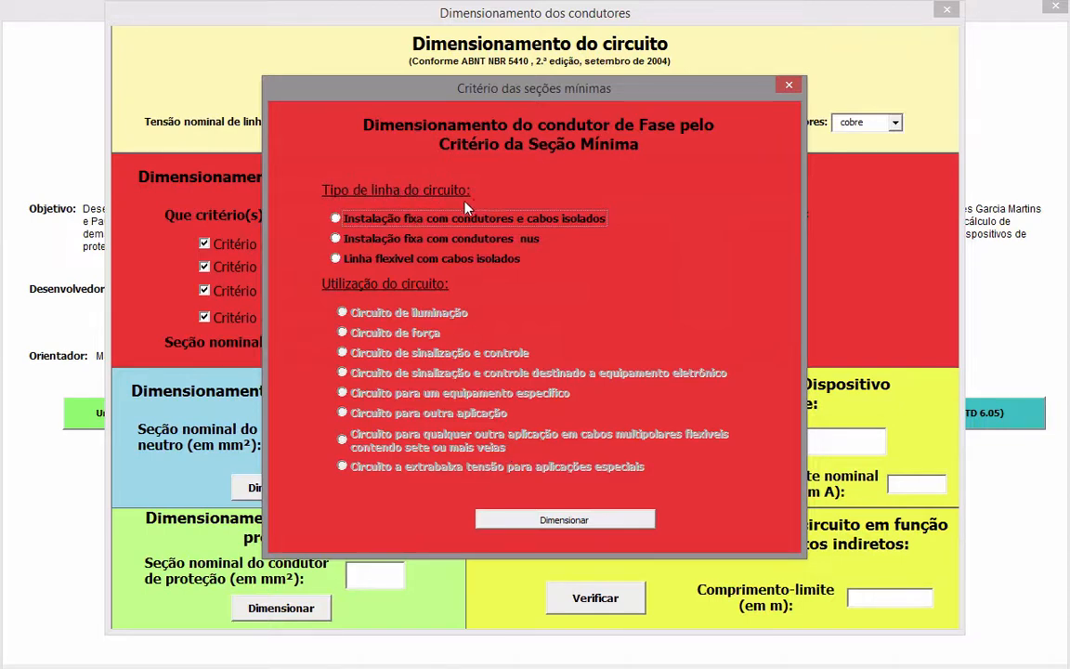
left_click(336, 220)
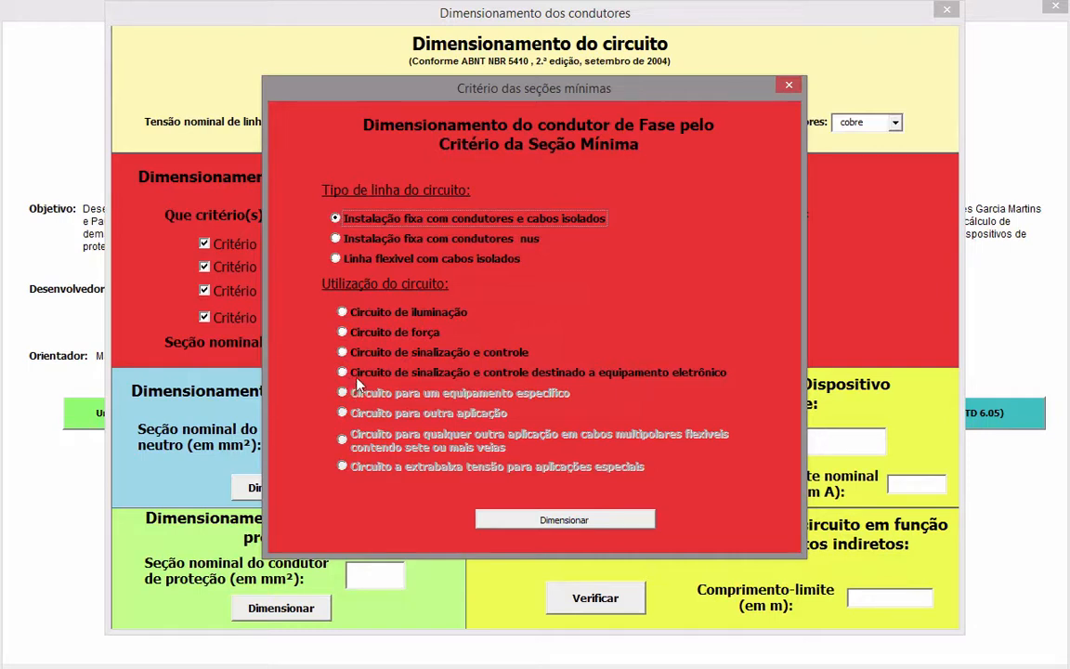
left_click(336, 238)
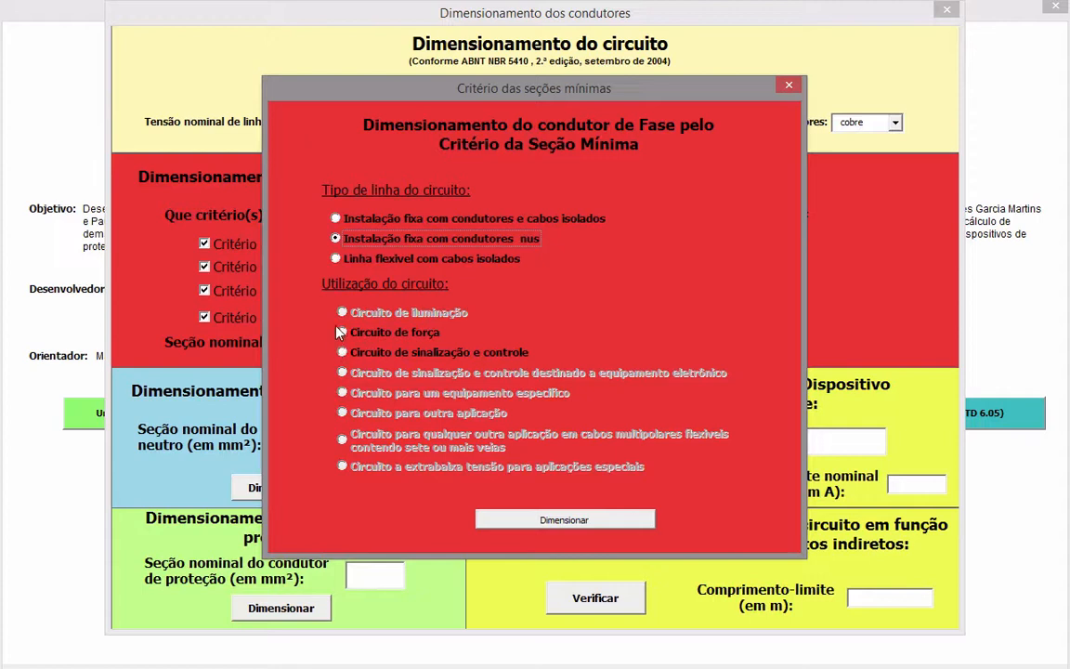
left_click(336, 259)
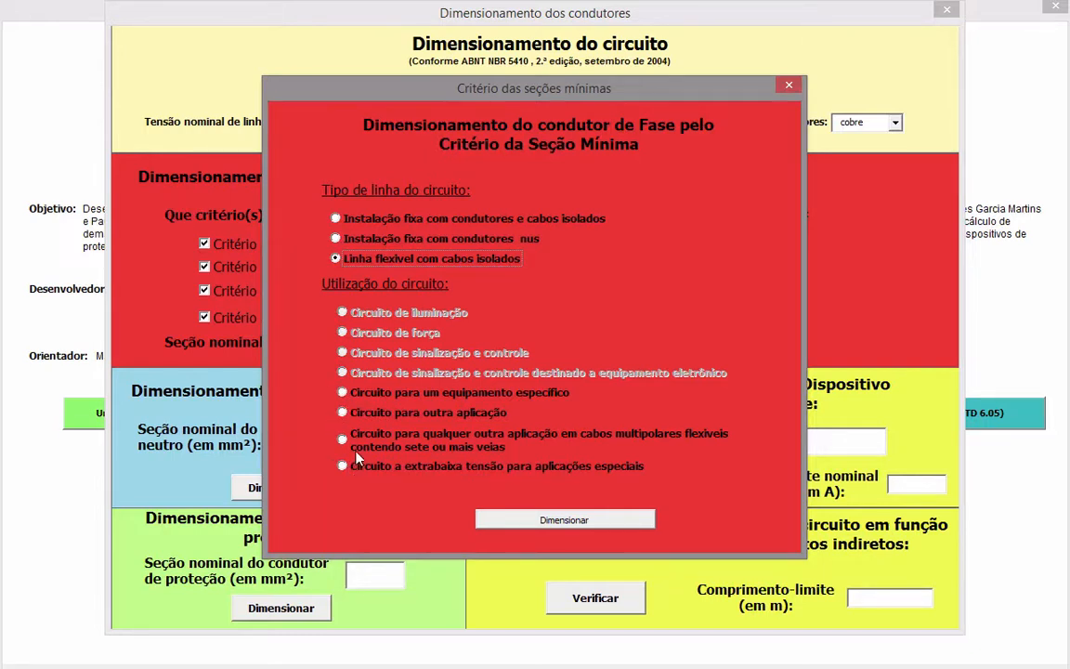
left_click(336, 240)
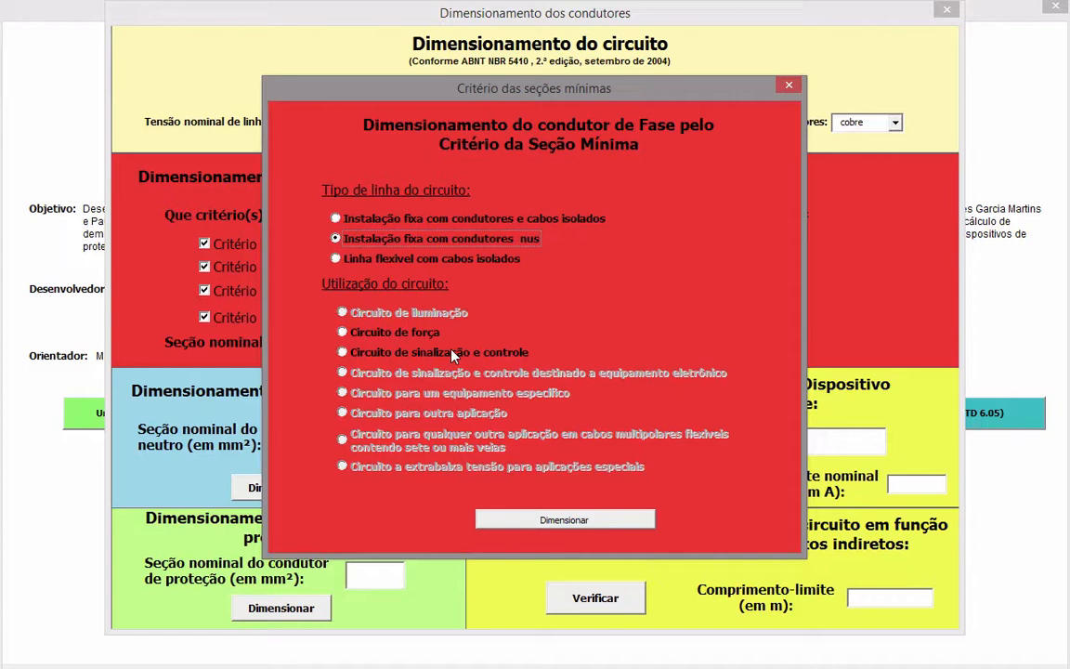
key("alt+Tab")
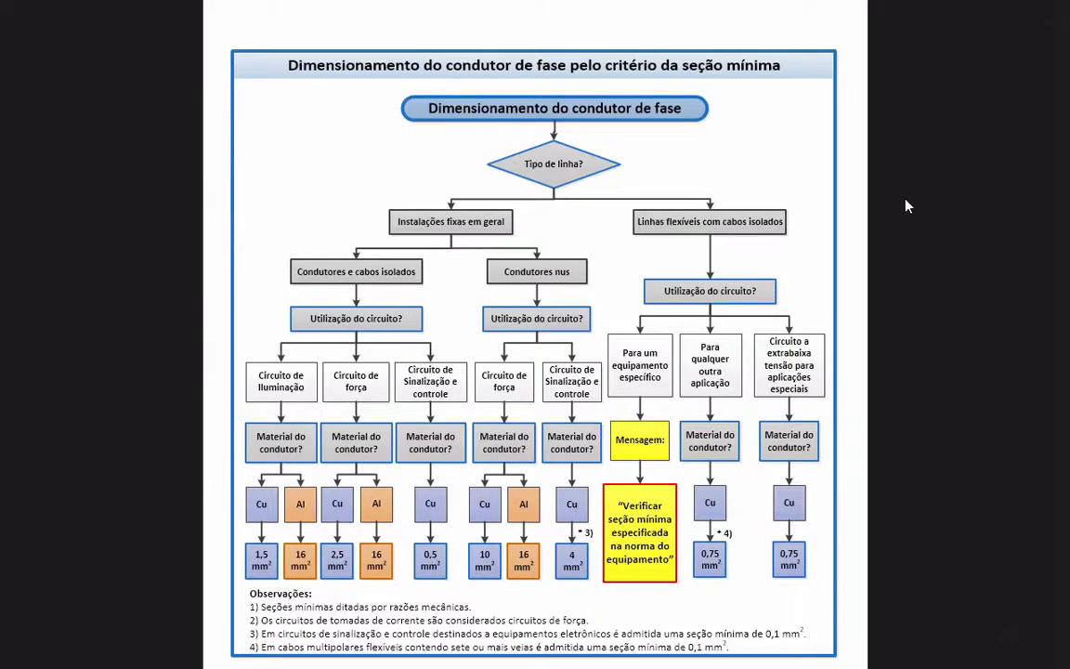
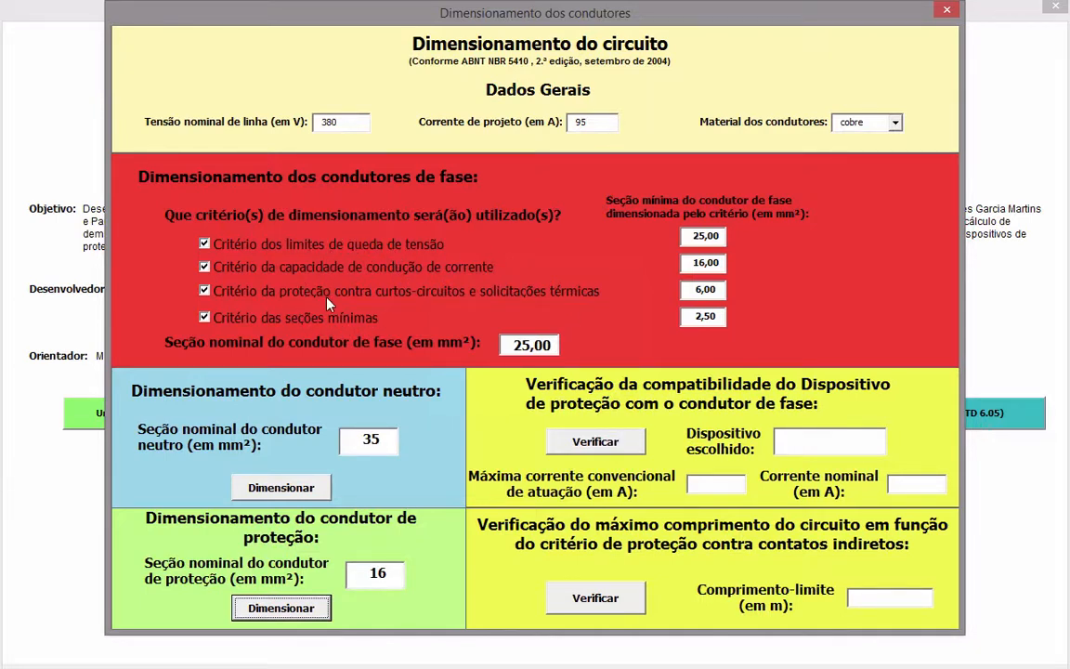
Start the overload protection compatibility check for the phase conductor and choose minidisjuntor as the protective device.
left_click(613, 449)
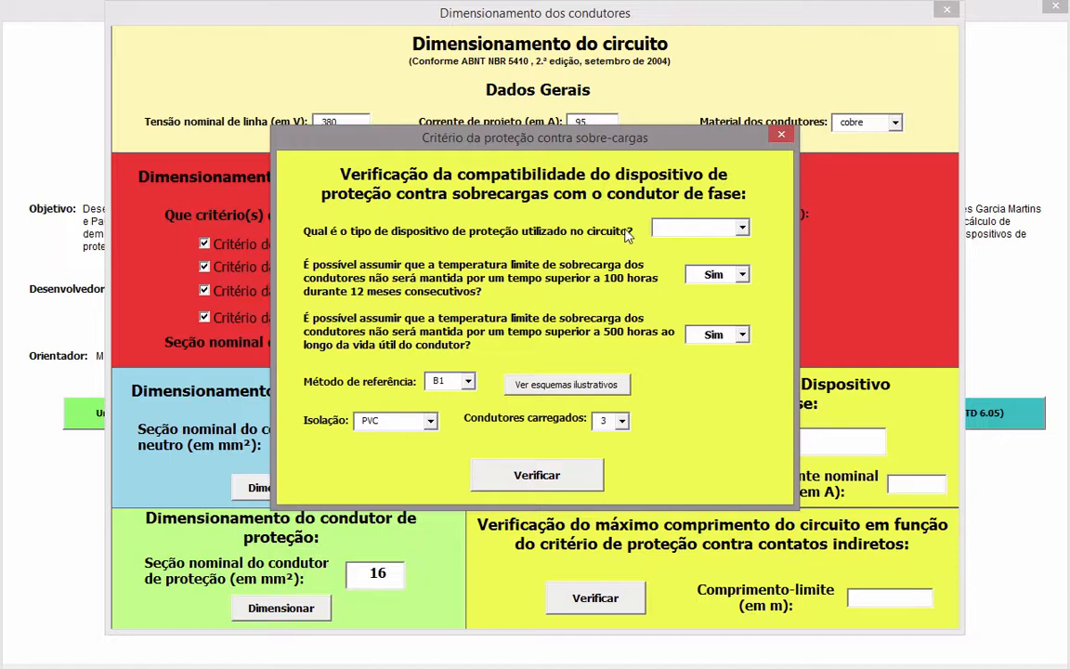
left_click(743, 231)
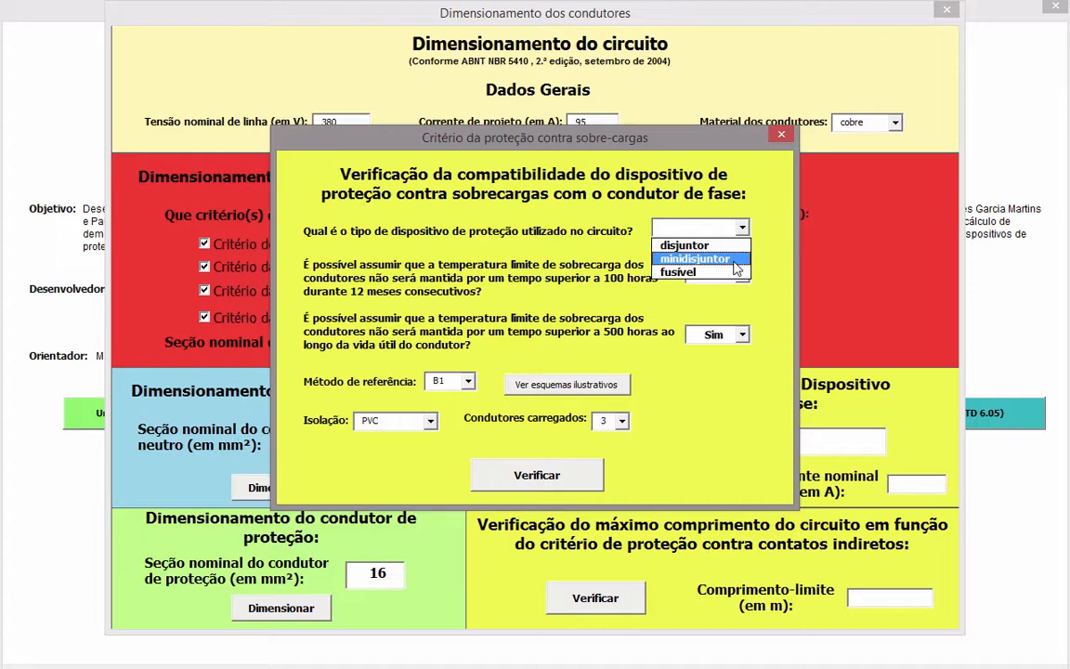
left_click(734, 261)
key("Tab")
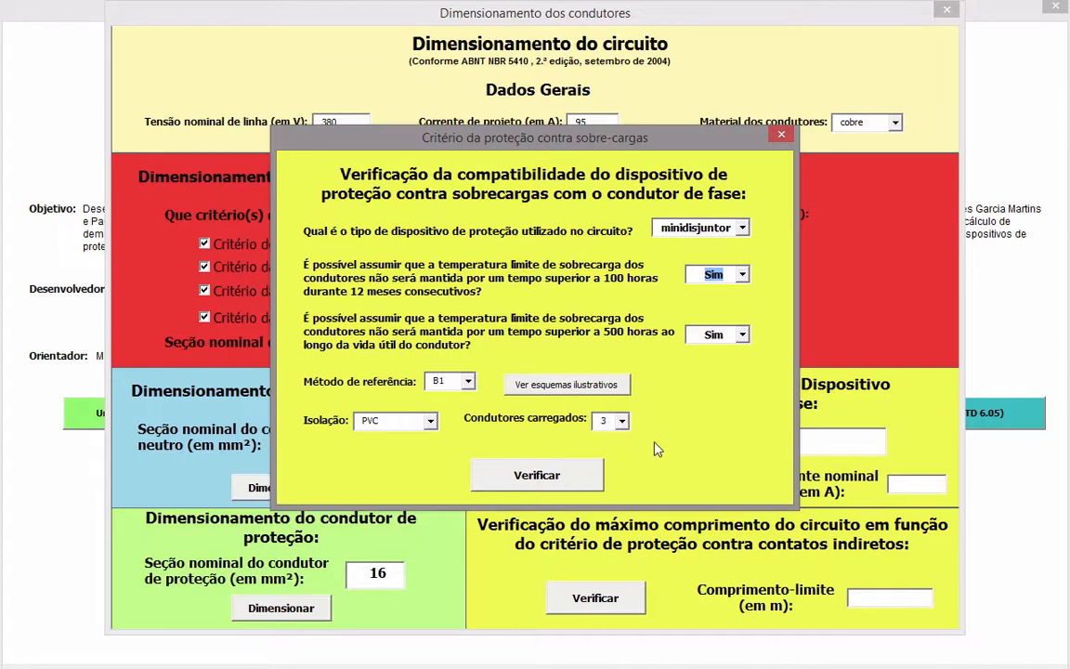
Set reference method G with the vertical arrangement and try to verify the minidisjuntor against the phase conductor.
left_click(470, 382)
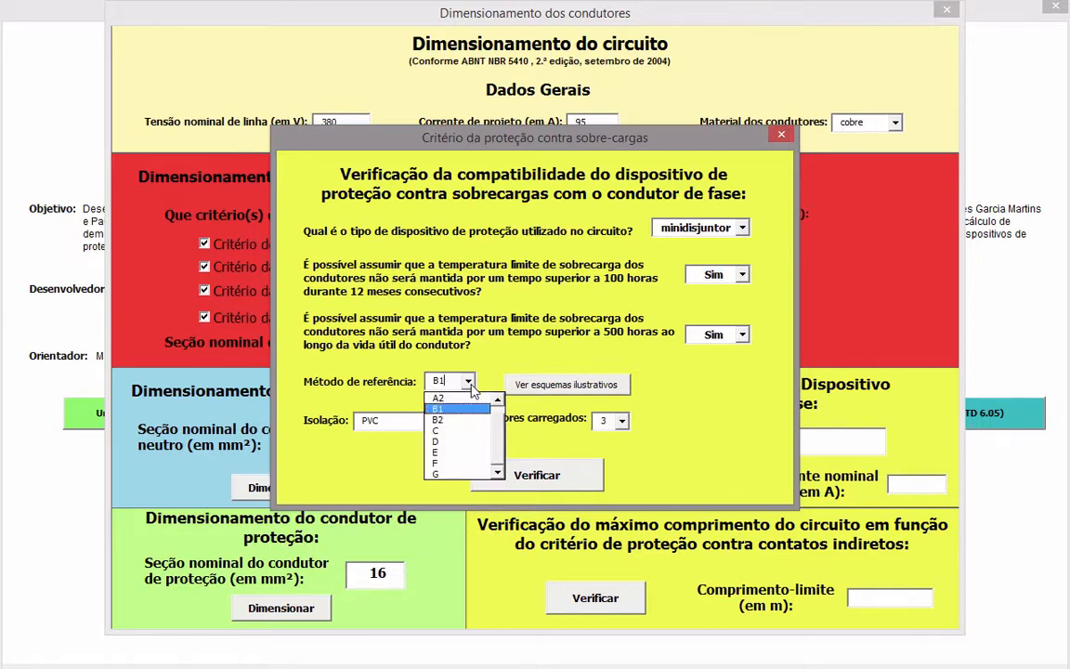
left_click(463, 476)
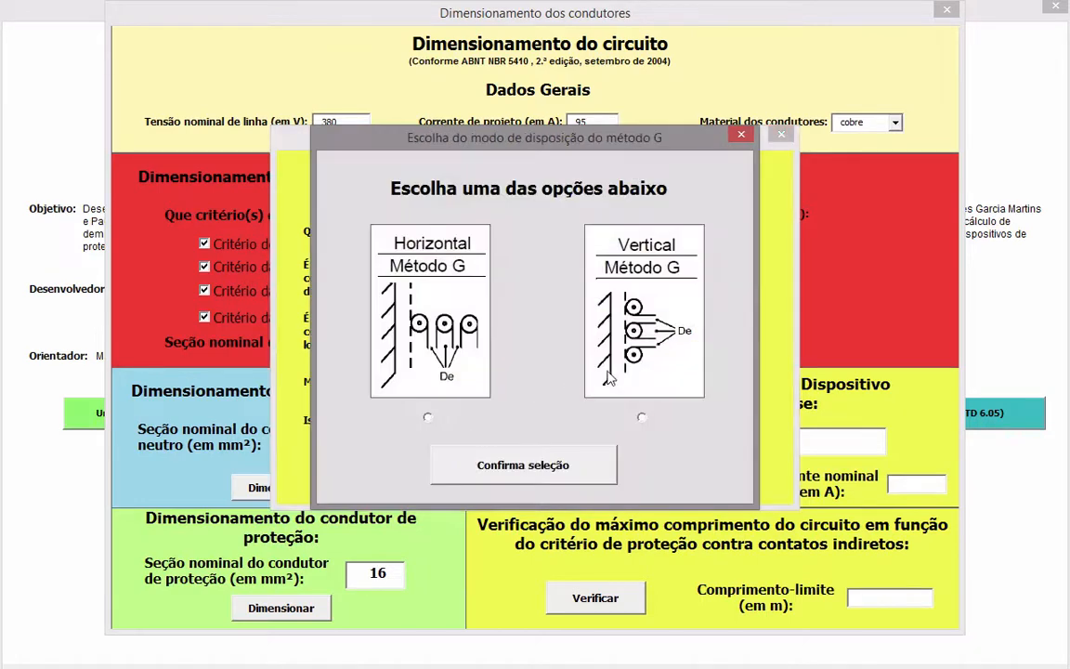
left_click(641, 417)
left_click(592, 473)
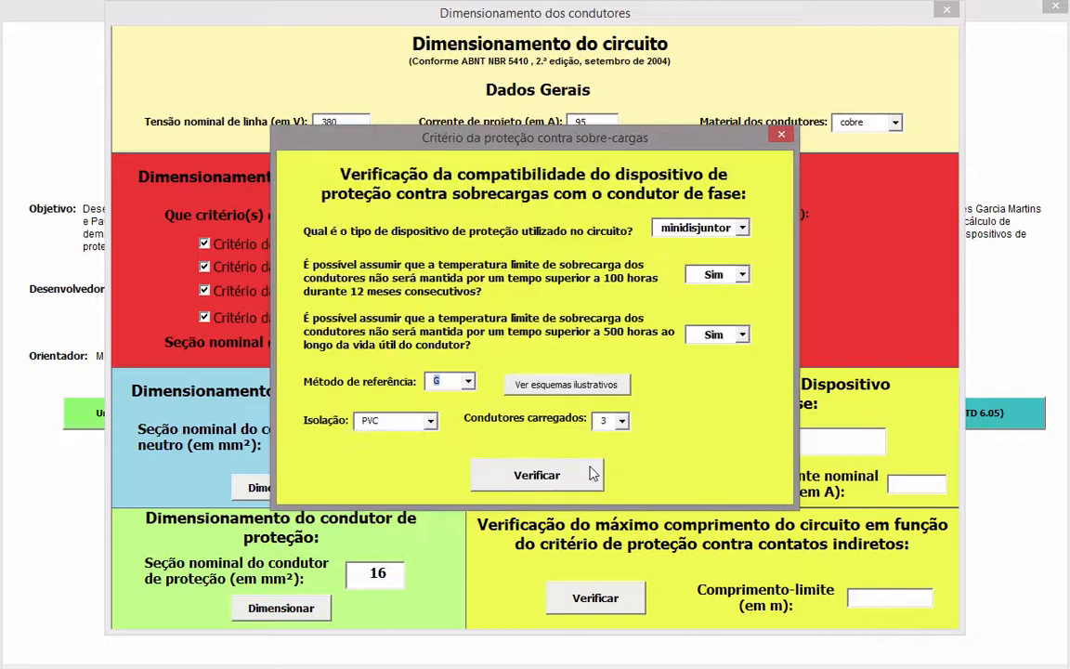
left_click(554, 477)
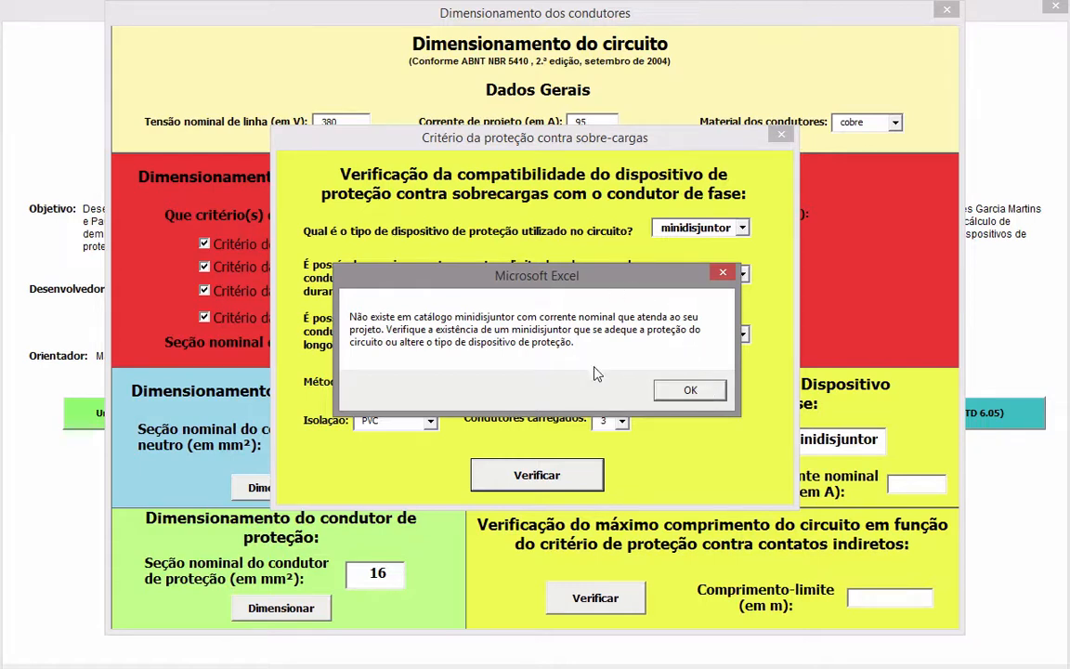
left_click(681, 395)
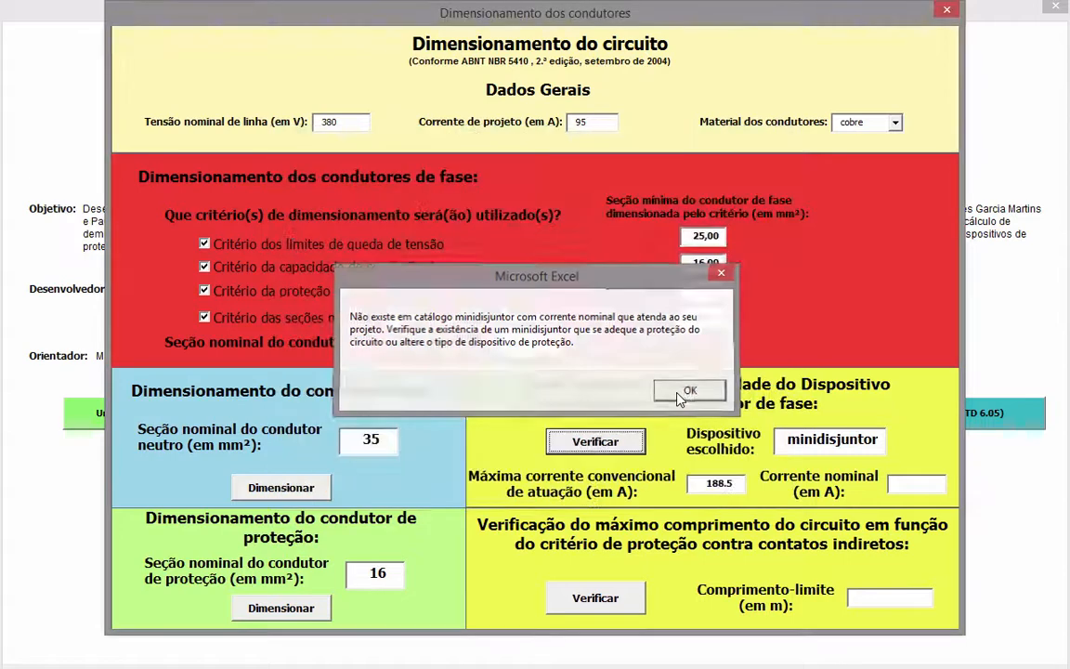
Restart the overload protection compatibility check and choose disjuntor as the protective device type.
left_click(606, 444)
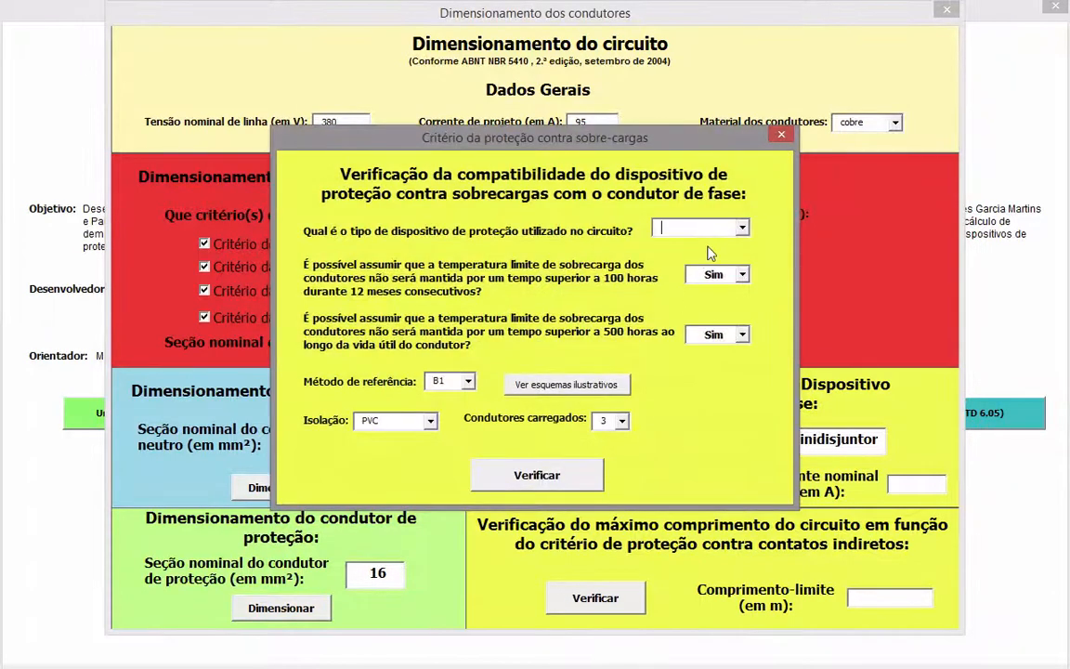
left_click(742, 230)
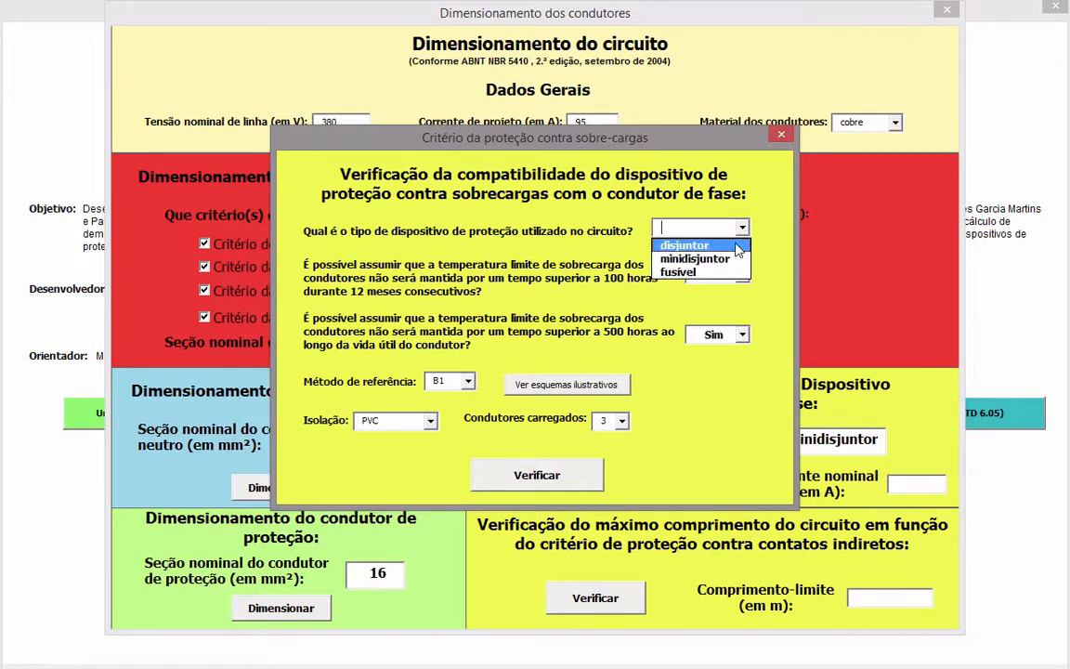
left_click(738, 246)
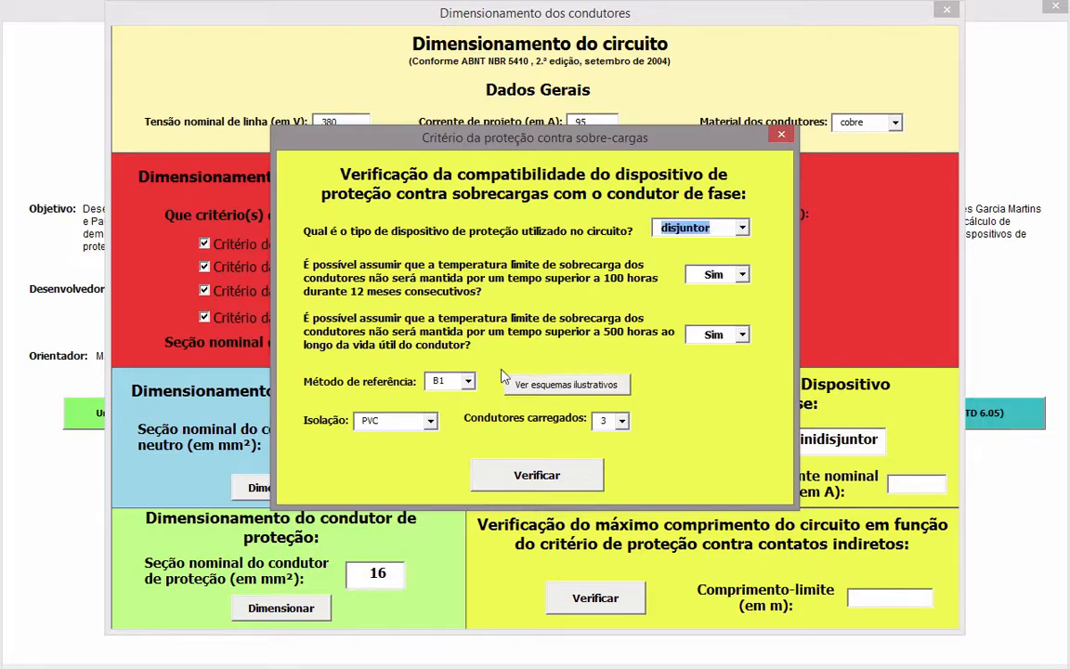
Set reference method G with the vertical arrangement and verify the disjuntor's compatibility with the phase conductor.
left_click(468, 381)
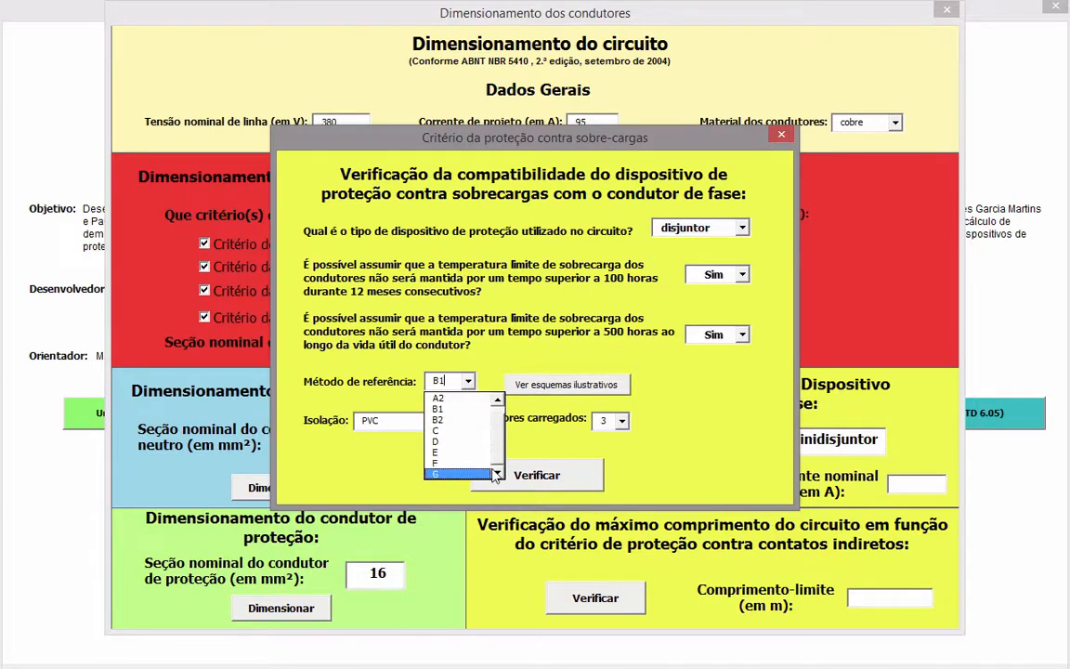
left_click(465, 475)
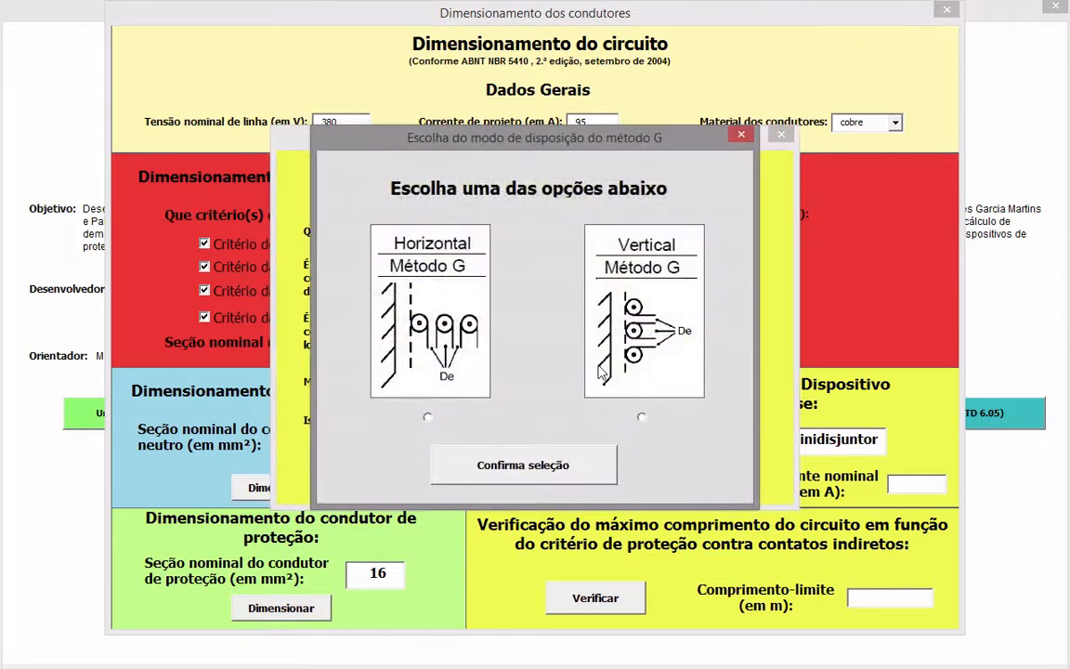
left_click(640, 421)
left_click(583, 469)
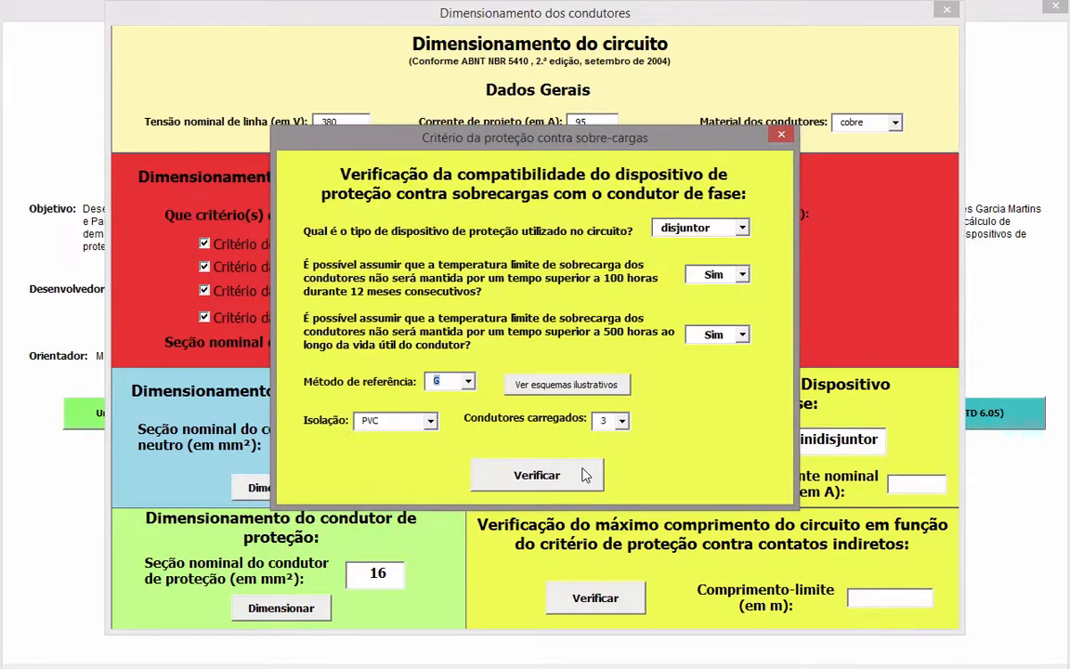
left_click(583, 475)
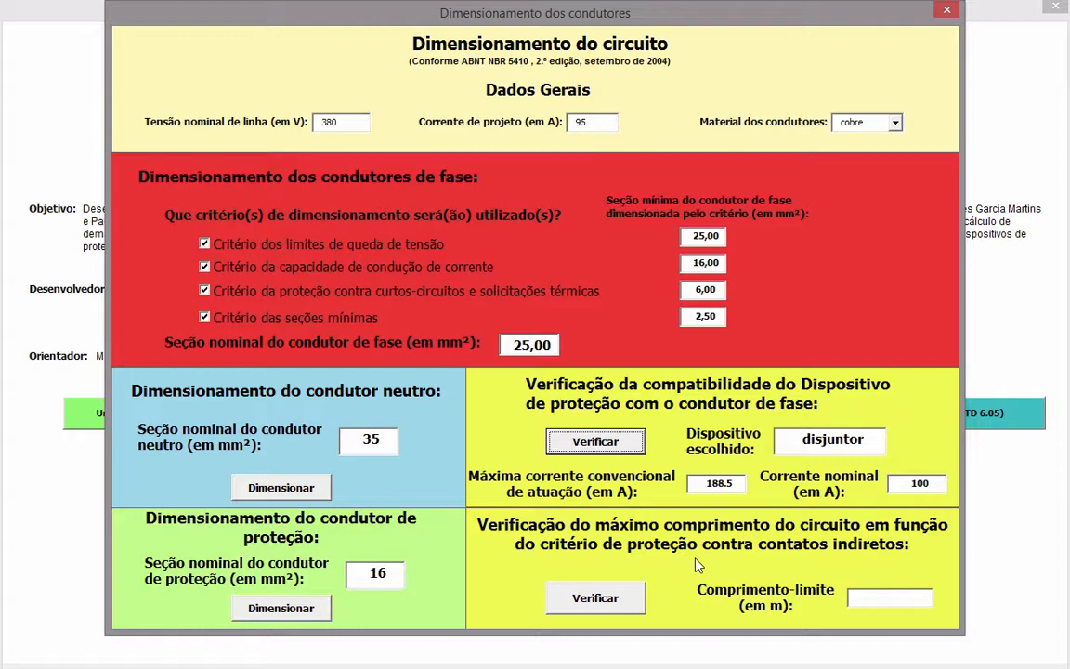
Run the maximum circuit length check for indirect contacts, answering Não to whether the grounding scheme is TN or IT.
left_click(627, 600)
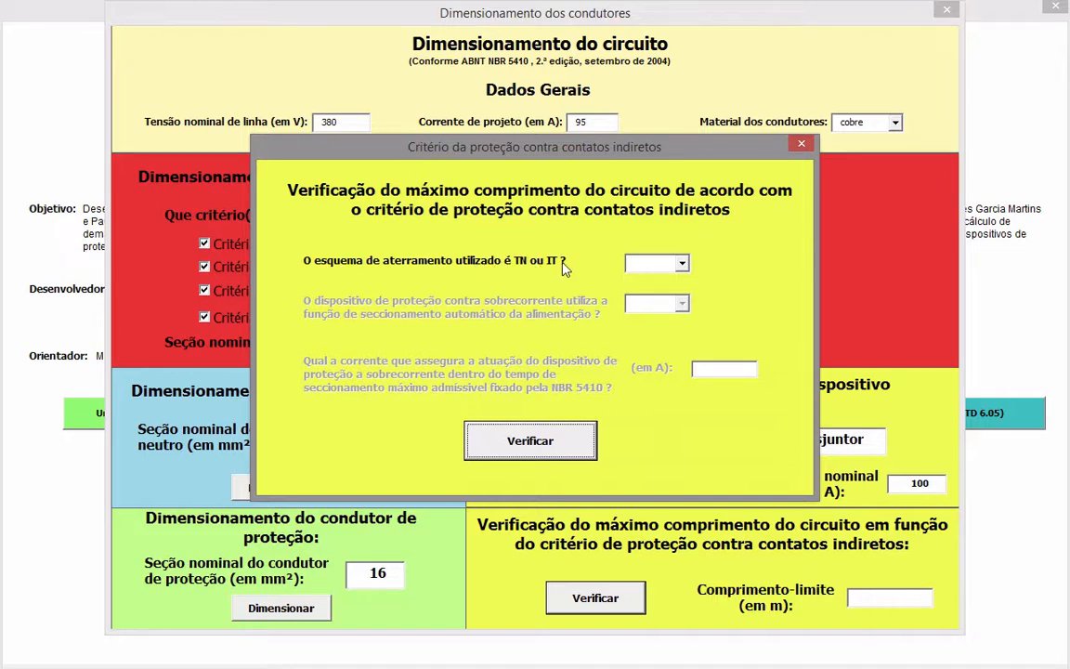
left_click(684, 265)
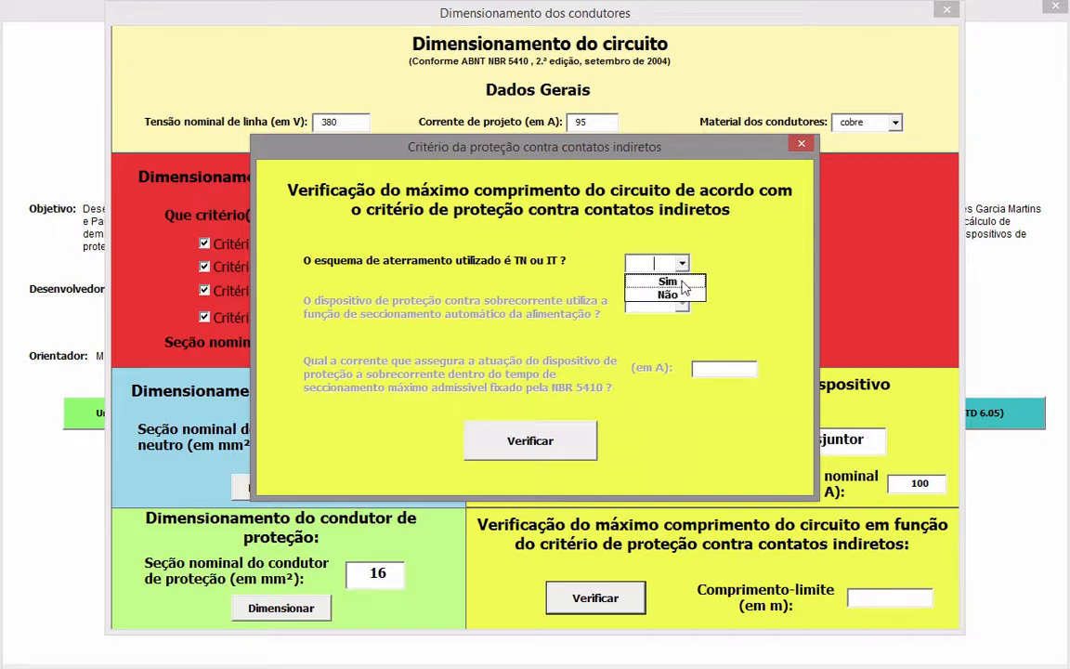
left_click(695, 296)
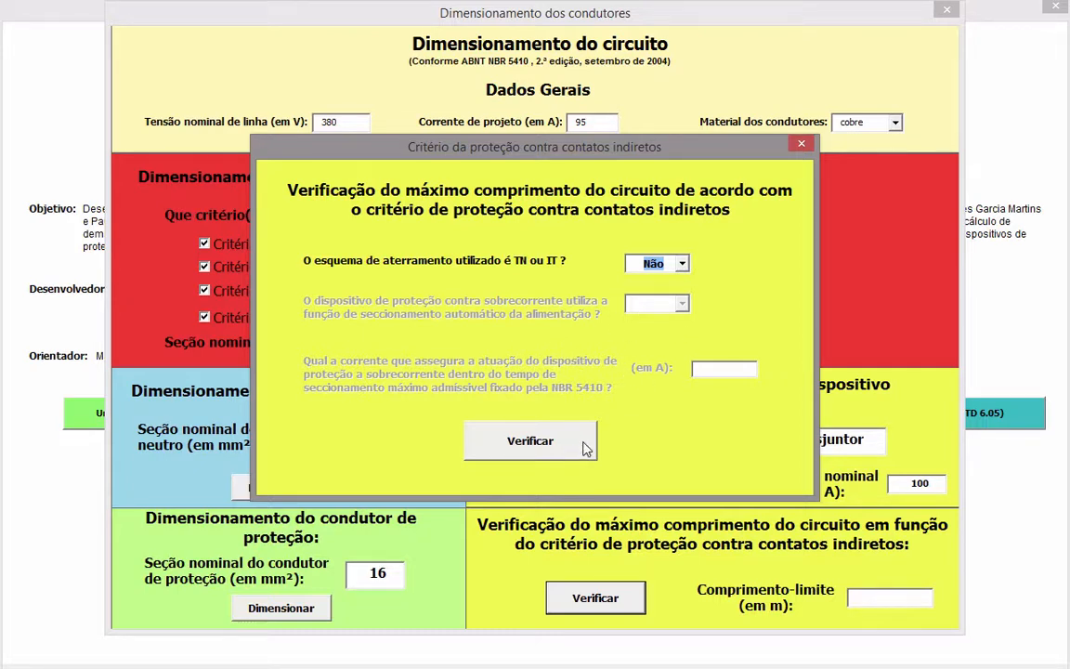
left_click(518, 444)
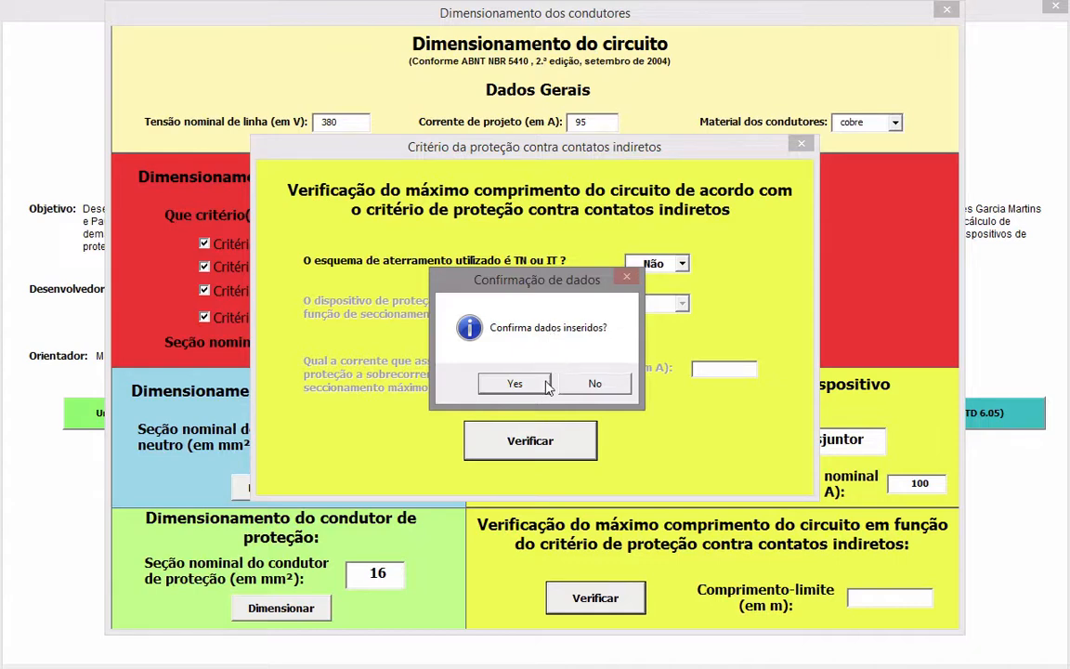
left_click(516, 385)
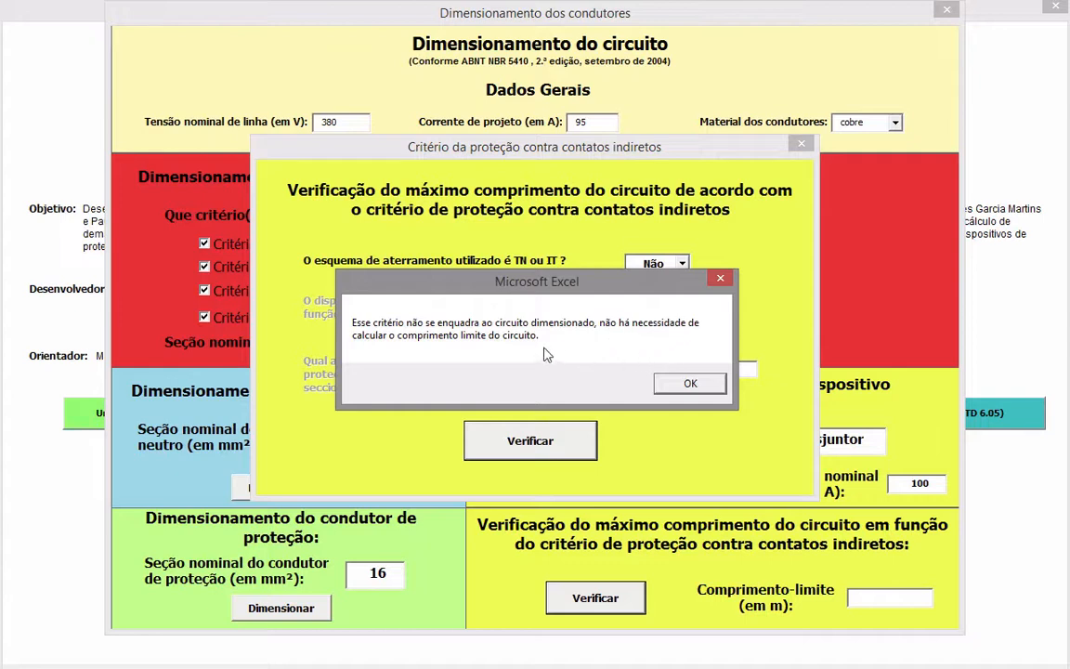
left_click(686, 384)
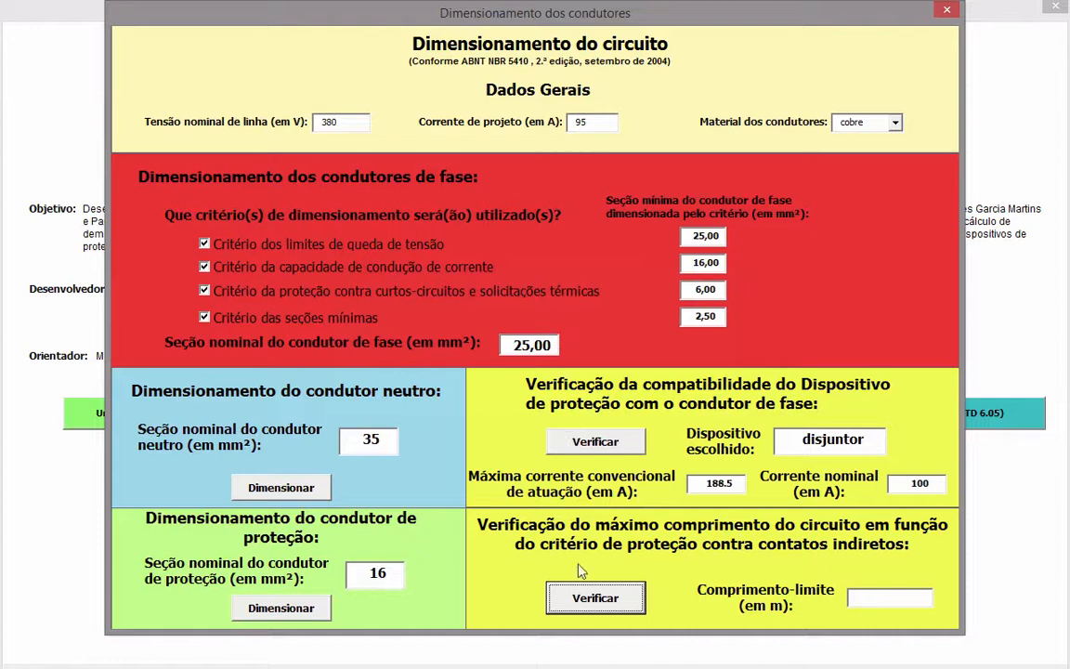
Restart the maximum circuit length check, answering Sim for the TN or IT grounding scheme and for automatic disconnection by the overcurrent device.
left_click(621, 599)
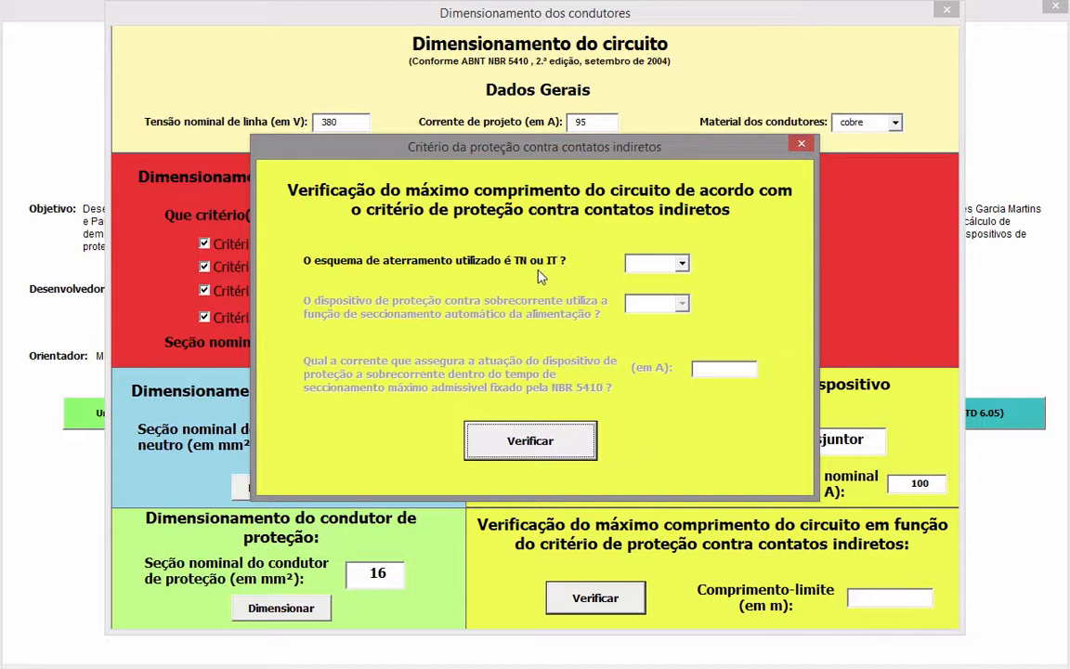
left_click(683, 264)
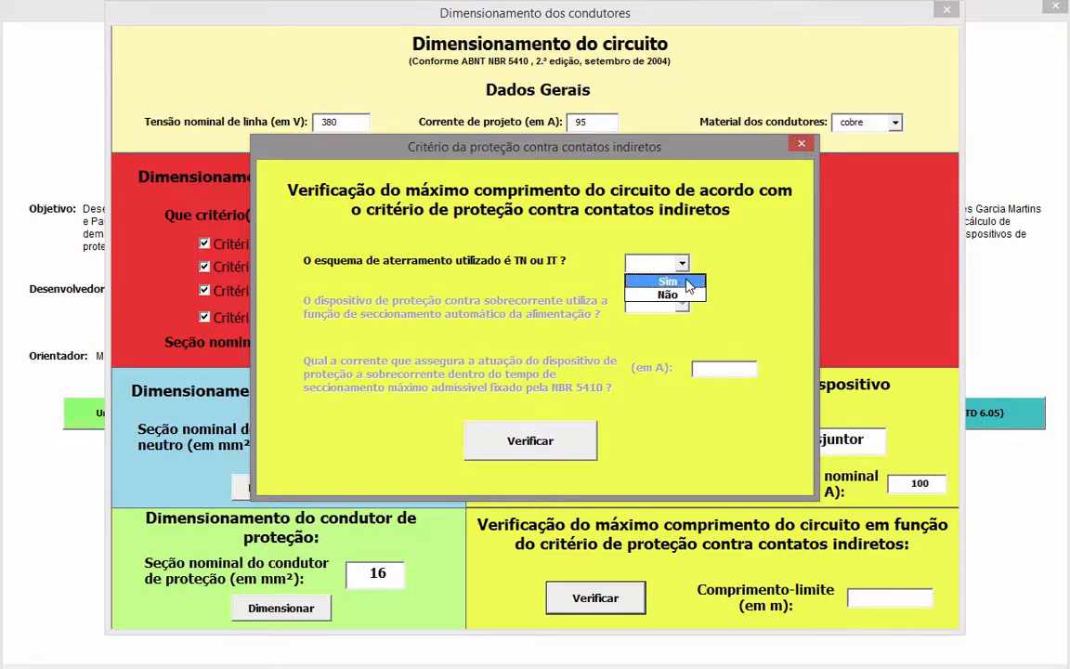
left_click(688, 283)
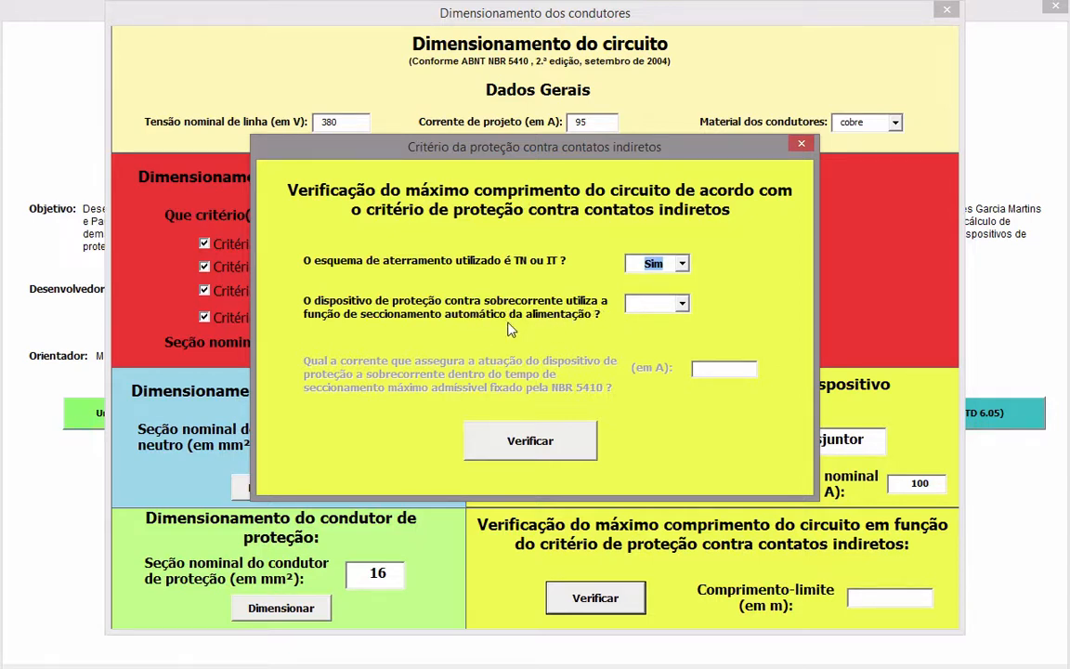
left_click(681, 304)
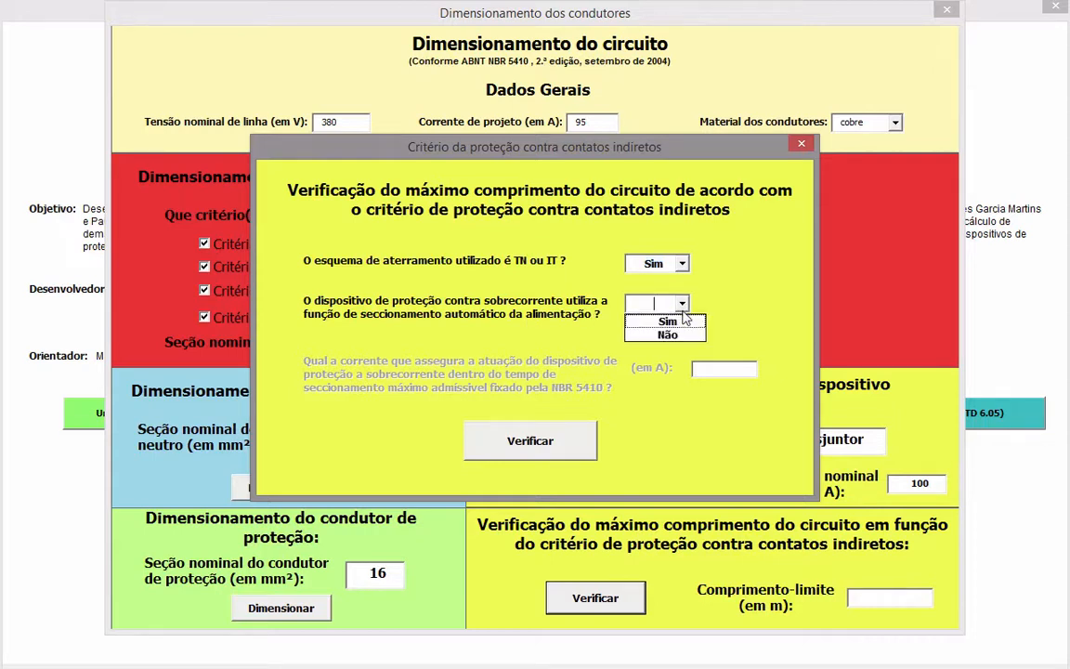
left_click(667, 322)
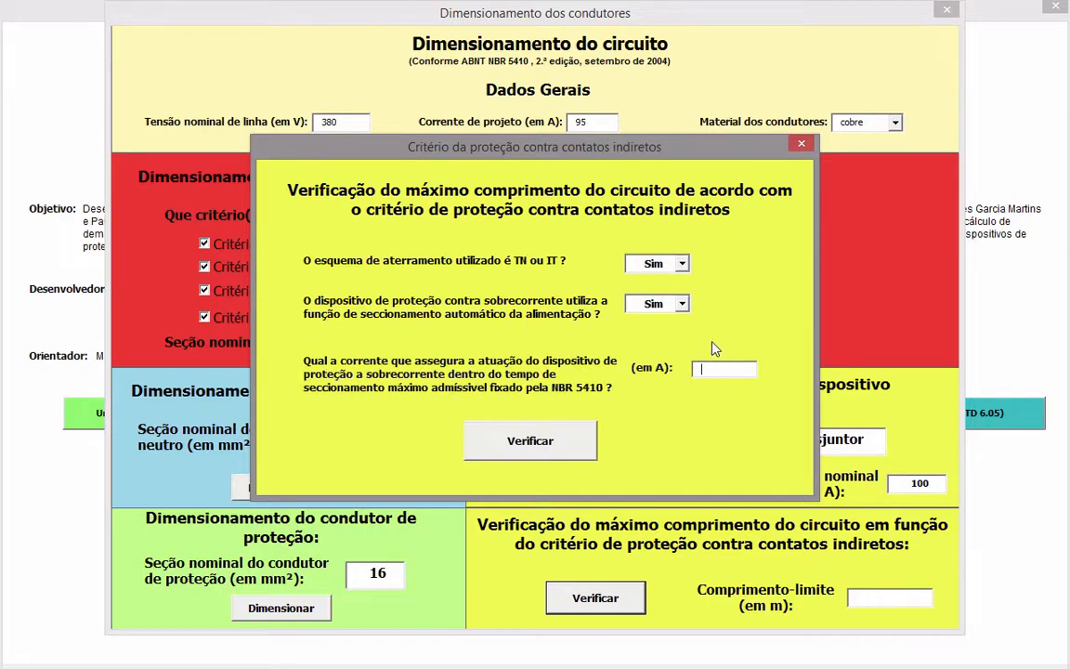
Enter 143 A as the current that ensures the protective device trips and calculate the circuit's limit length.
left_click_drag(694, 153, 633, 170)
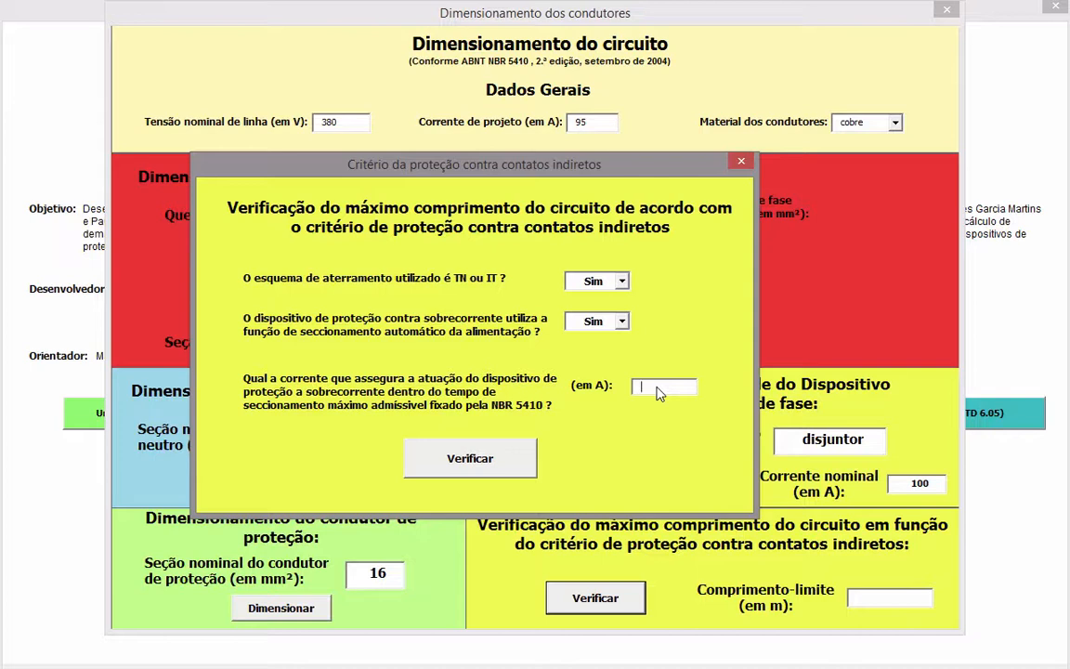
type("143")
left_click_drag(699, 171, 863, 96)
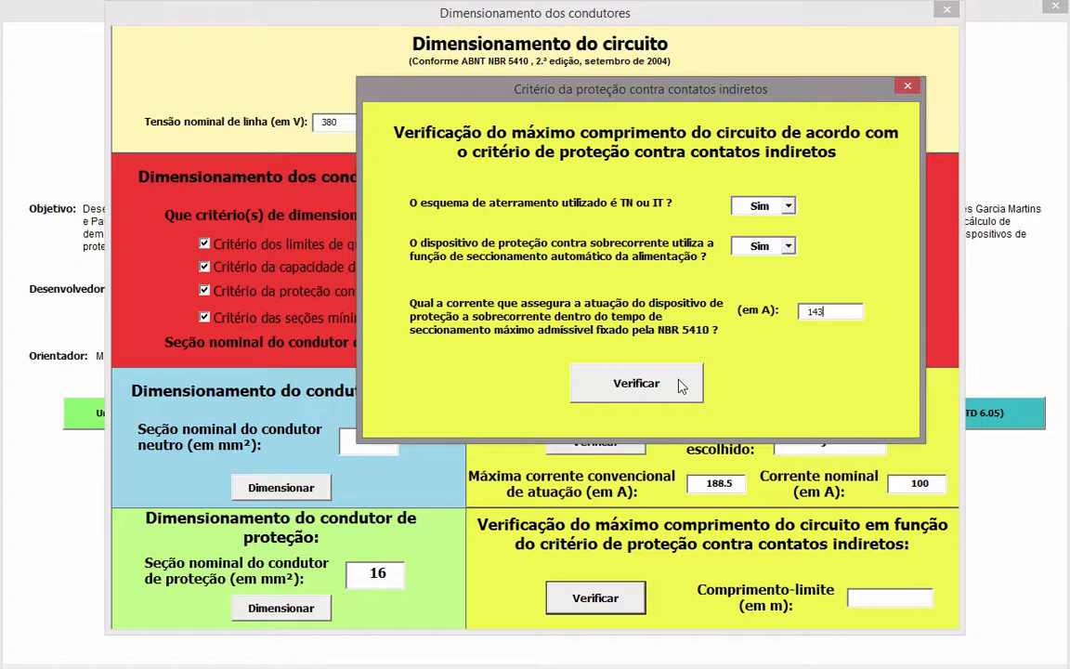
left_click(645, 383)
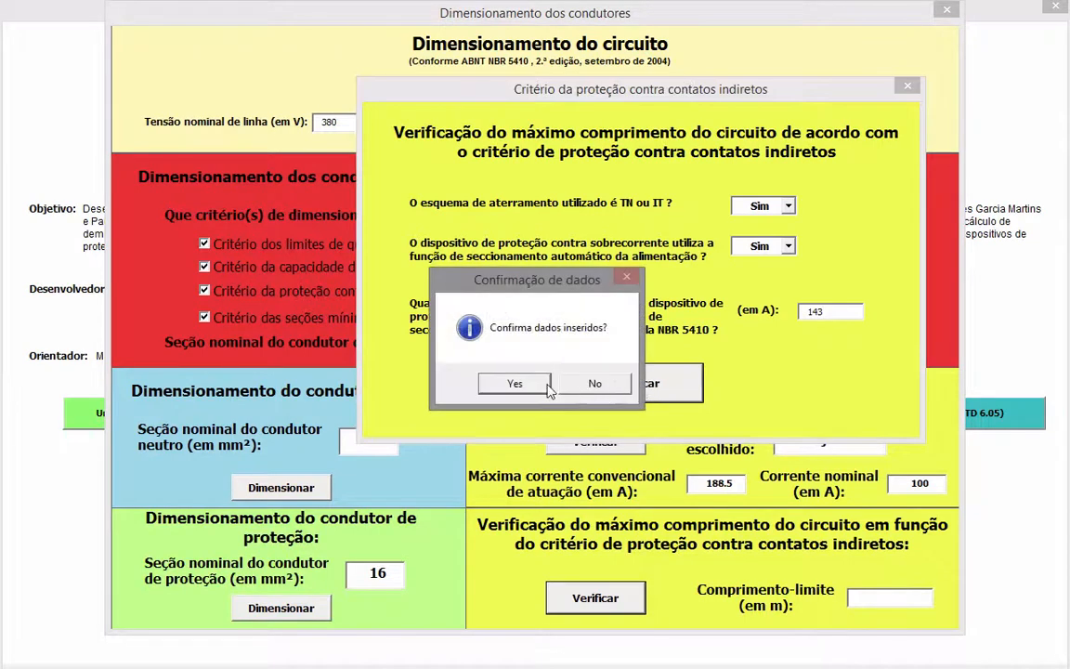
left_click(547, 388)
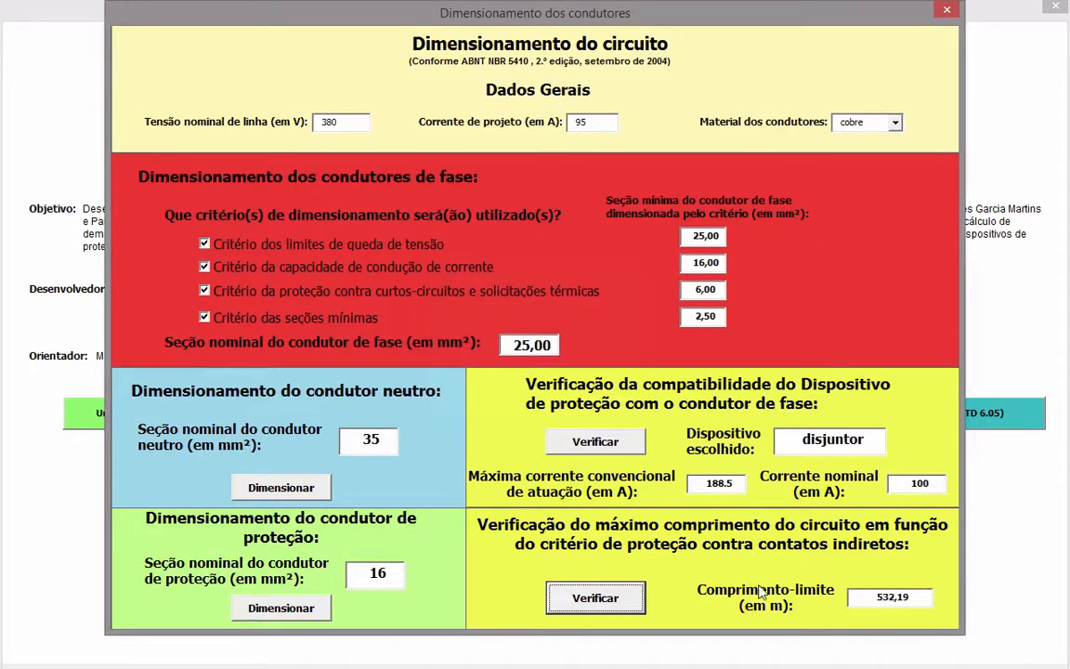